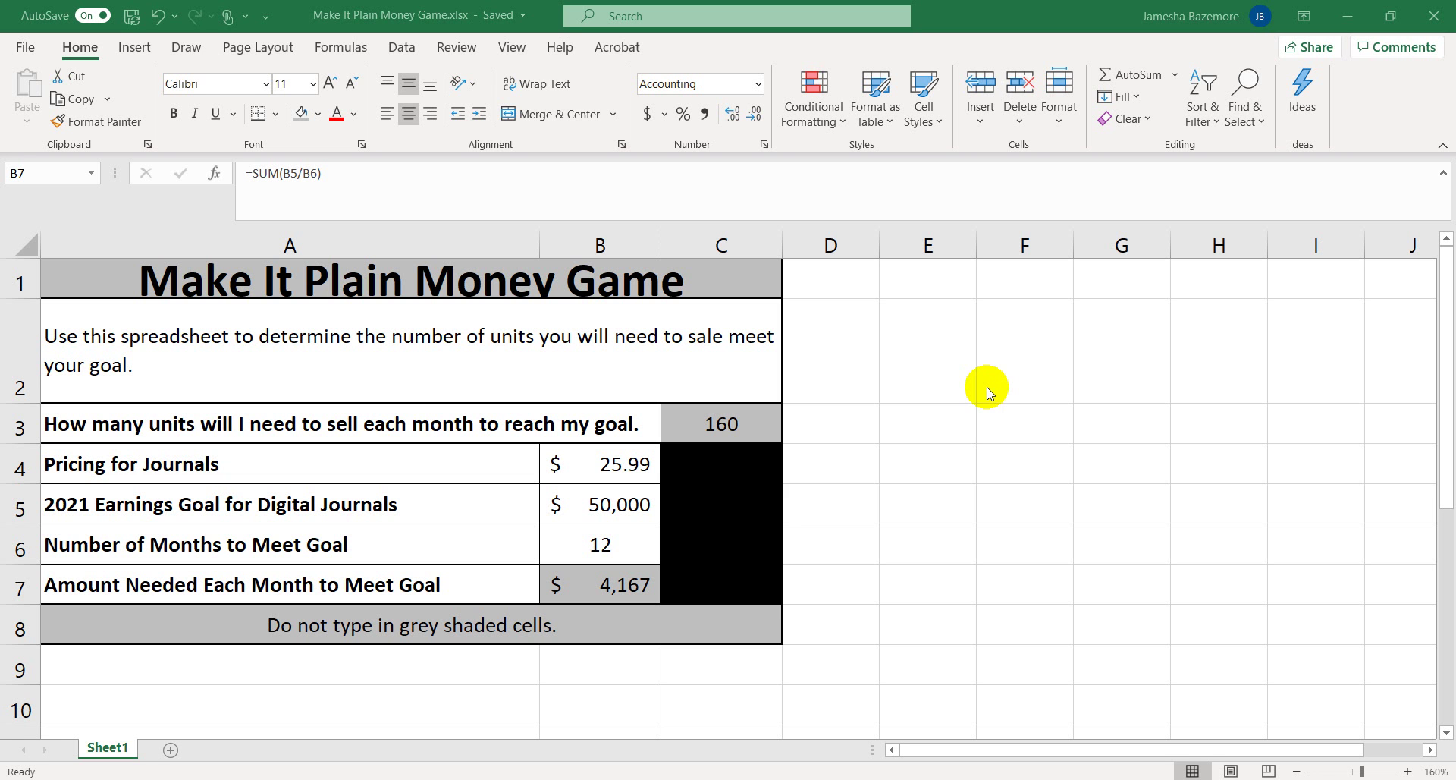
Auto-fit the height of row 1 to the "Make It Plain Money Game" title.
double_click(20, 300)
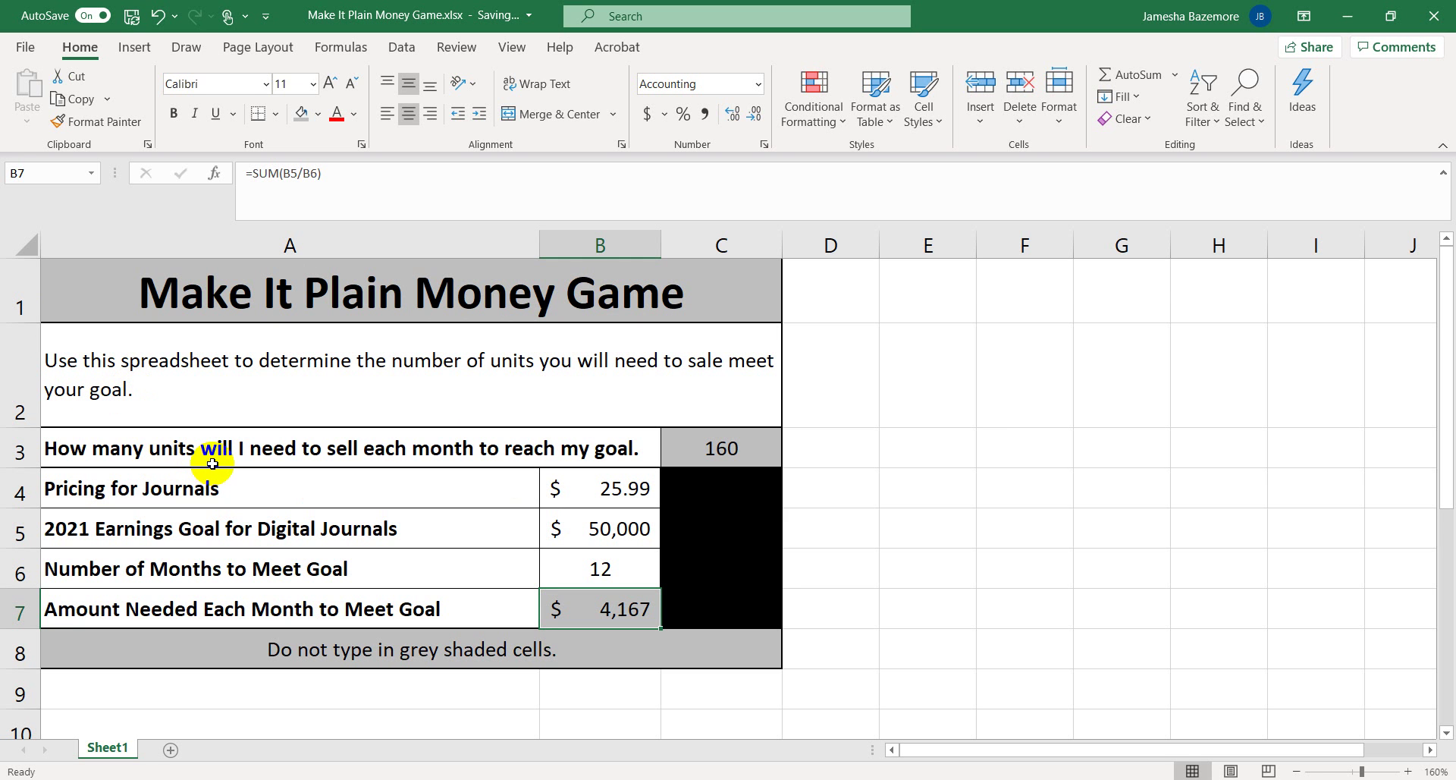
Examine the grey formula cells C3 and B7 and the price, earnings goal and month inputs in B4, B5 and B6.
click(761, 458)
click(575, 607)
click(773, 449)
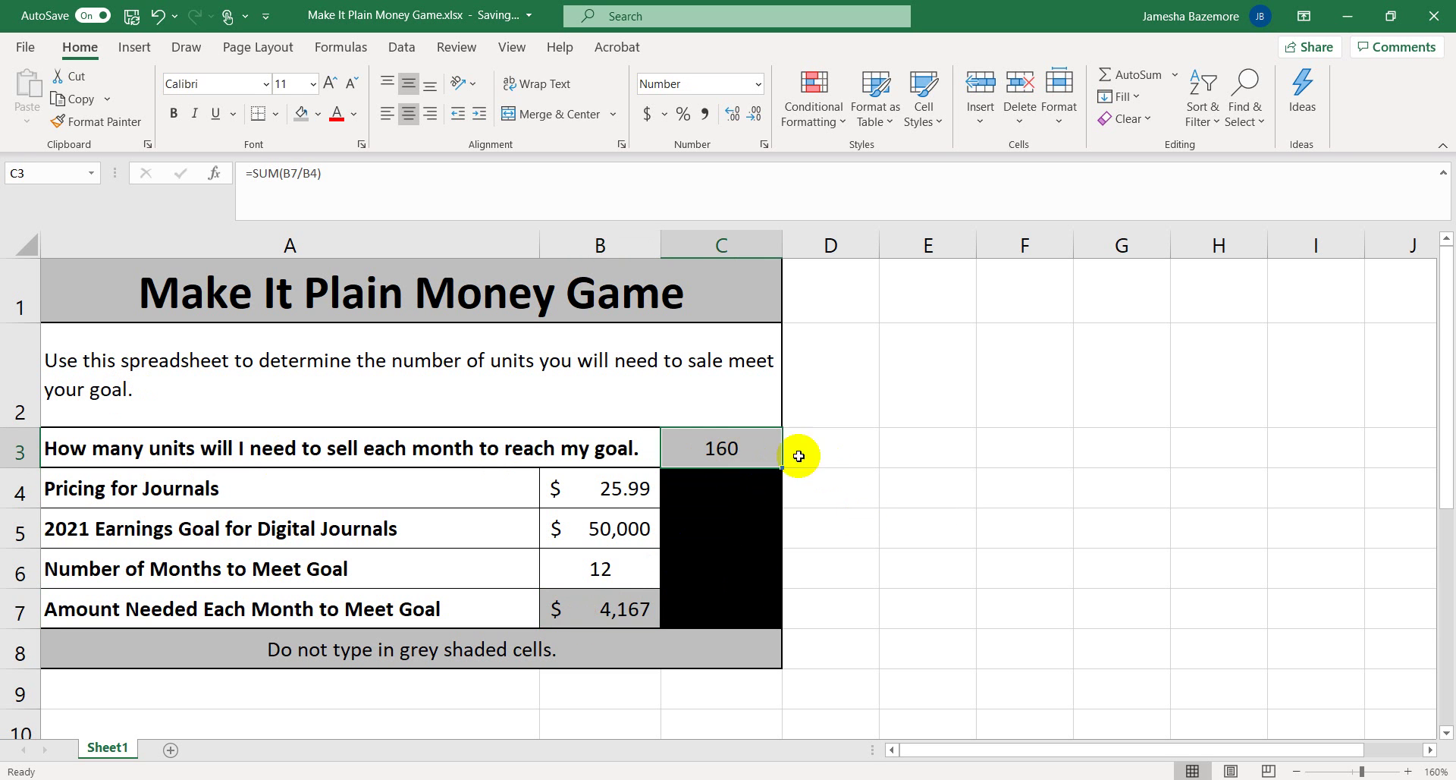
click(585, 612)
click(729, 457)
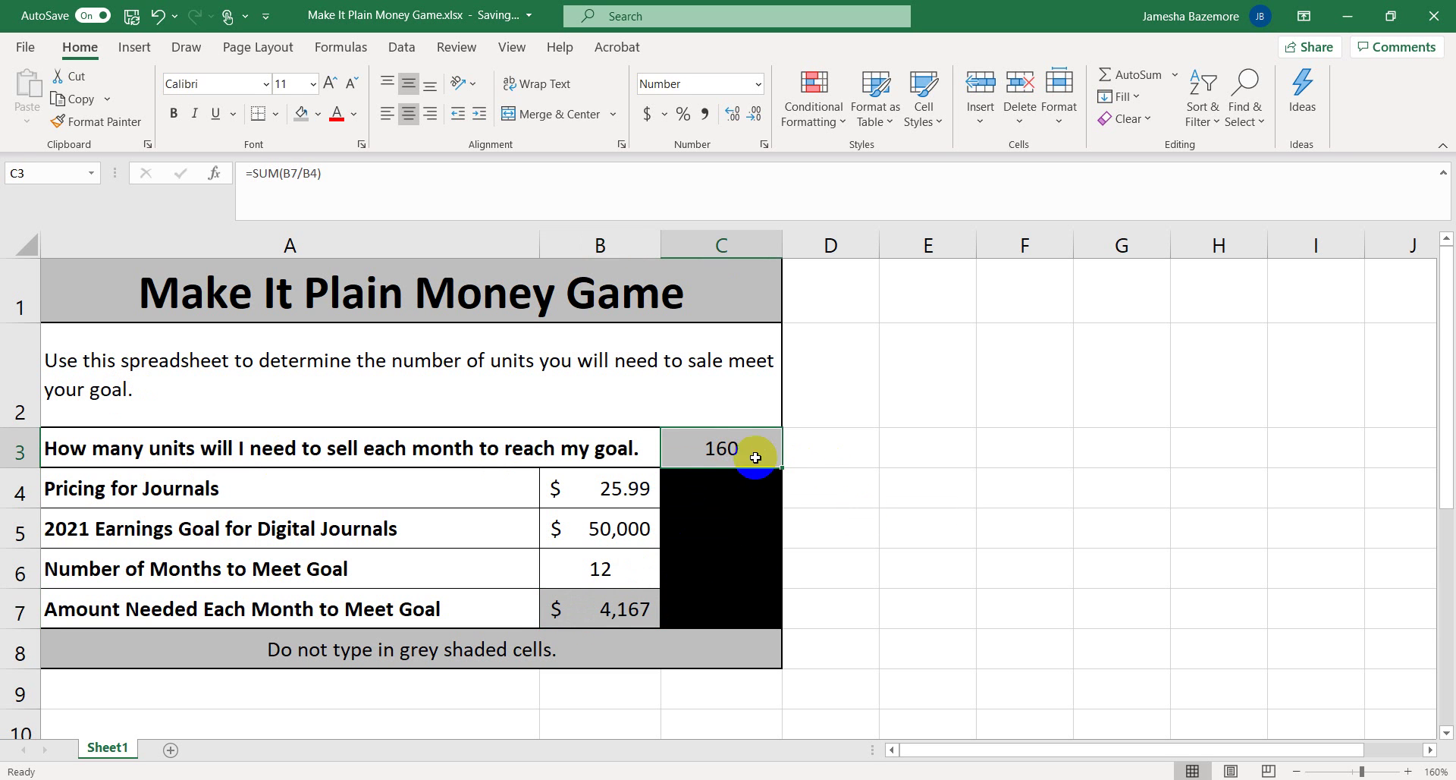
click(613, 616)
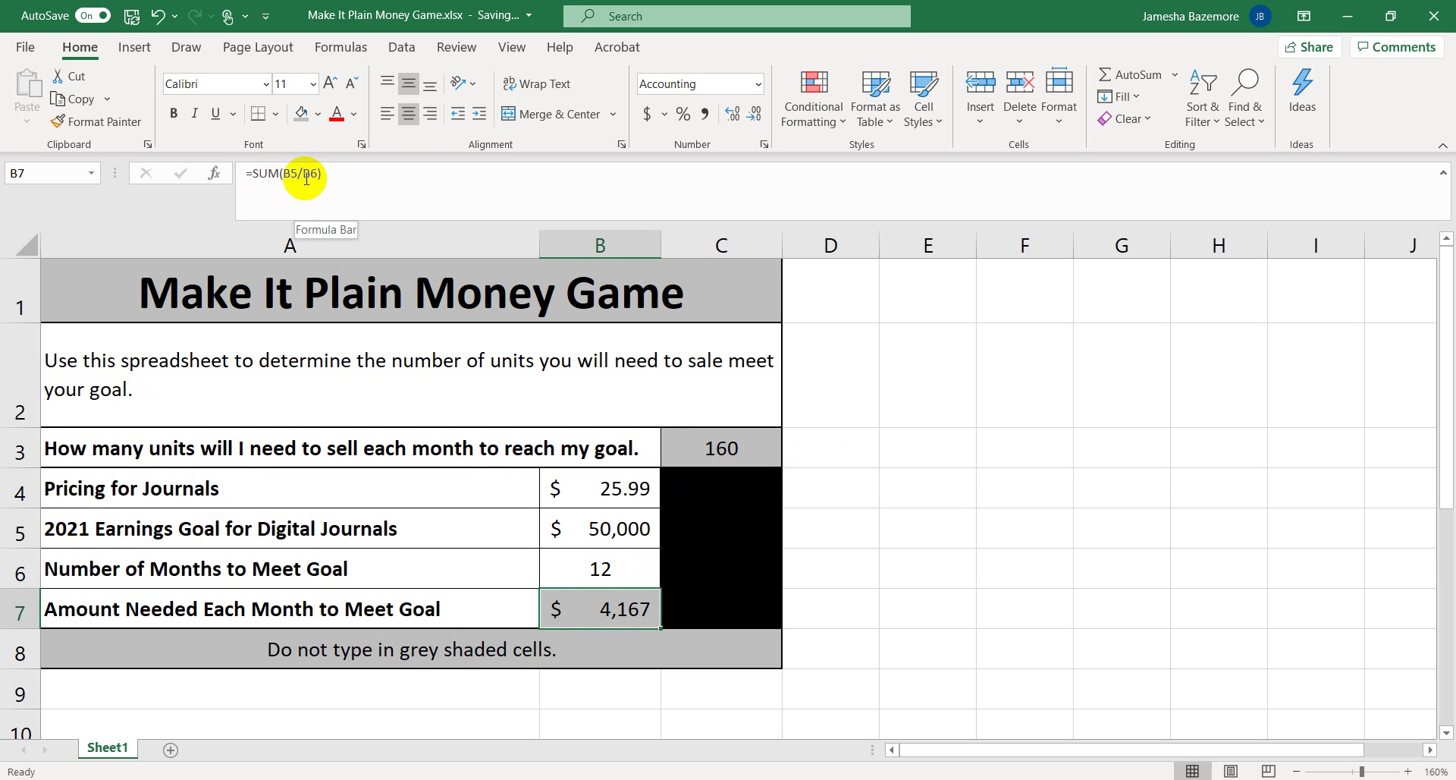
click(741, 448)
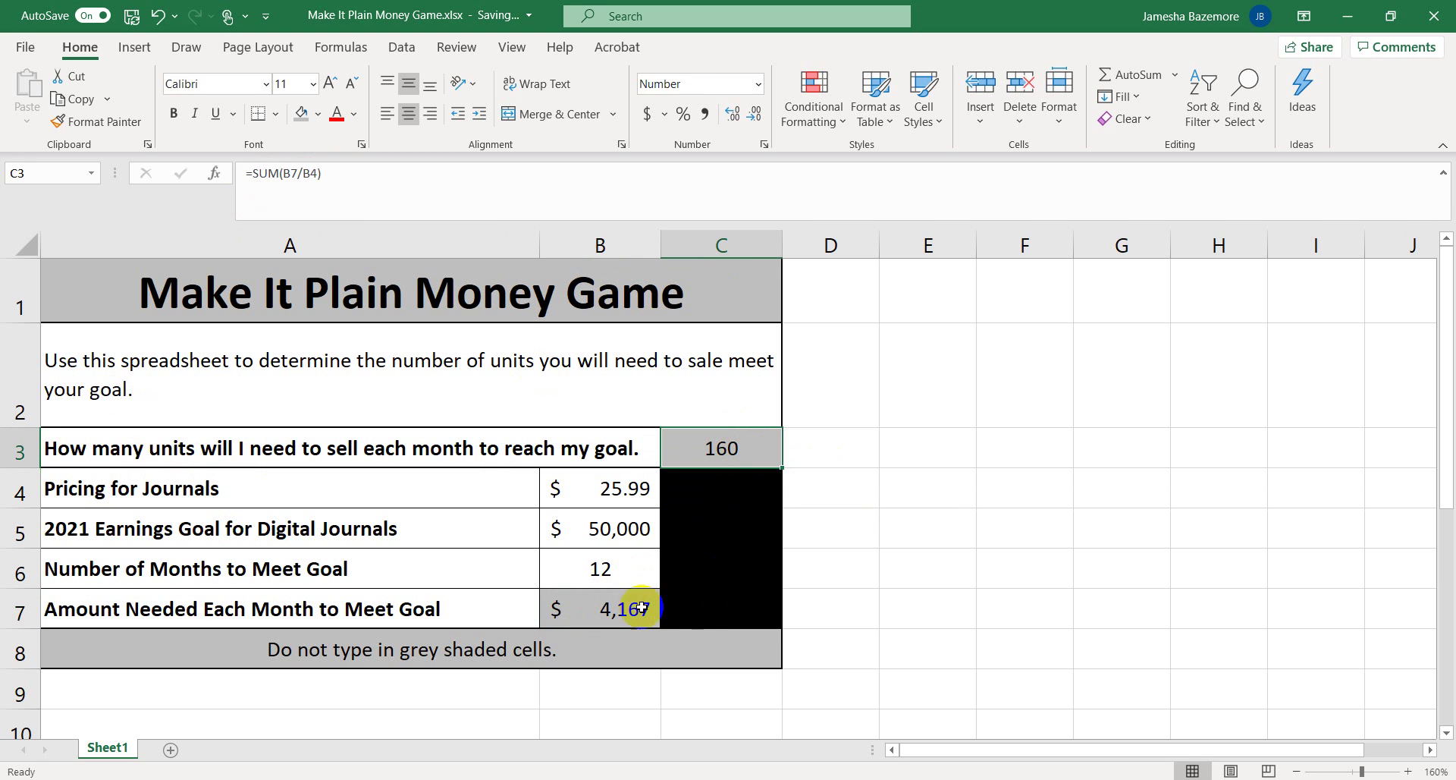
click(631, 603)
click(647, 488)
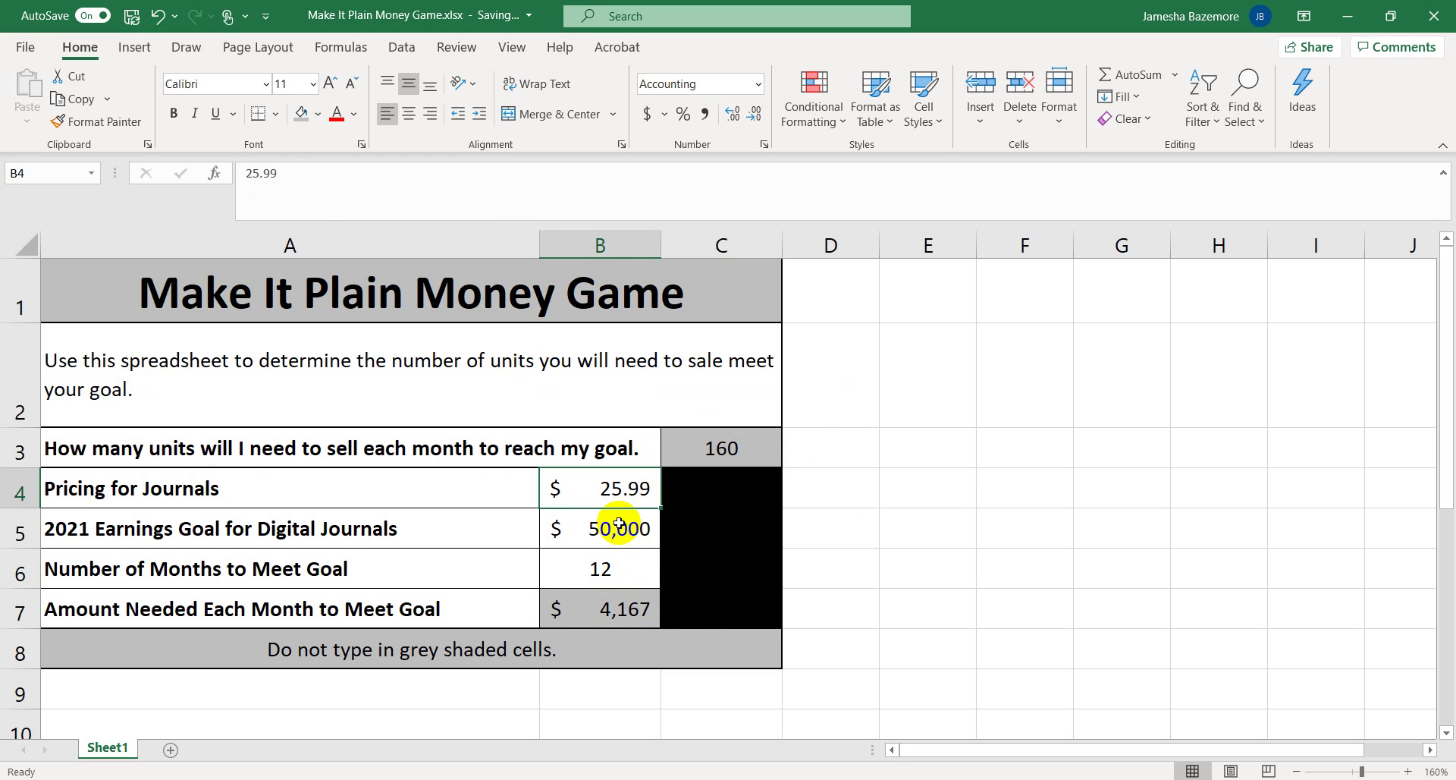
click(612, 523)
click(625, 563)
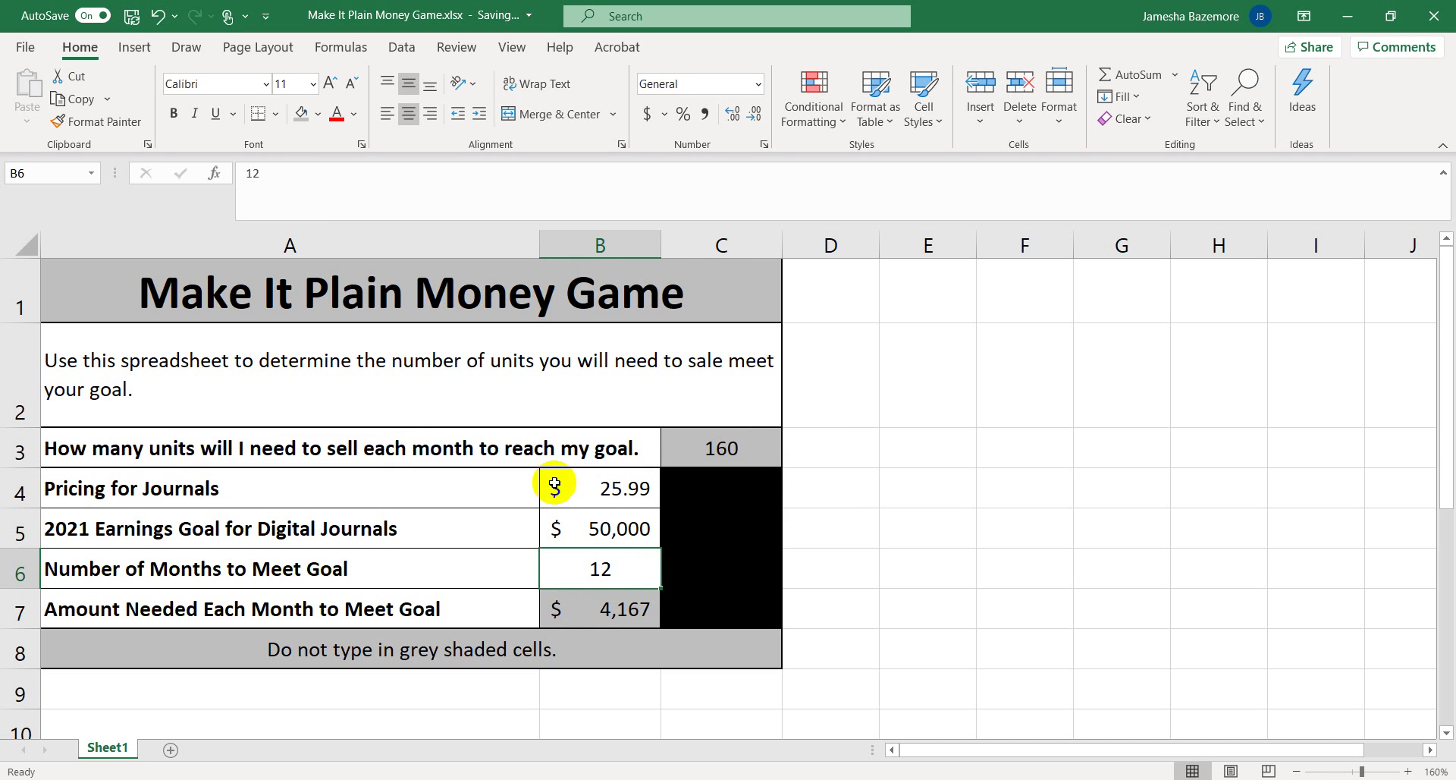
click(622, 486)
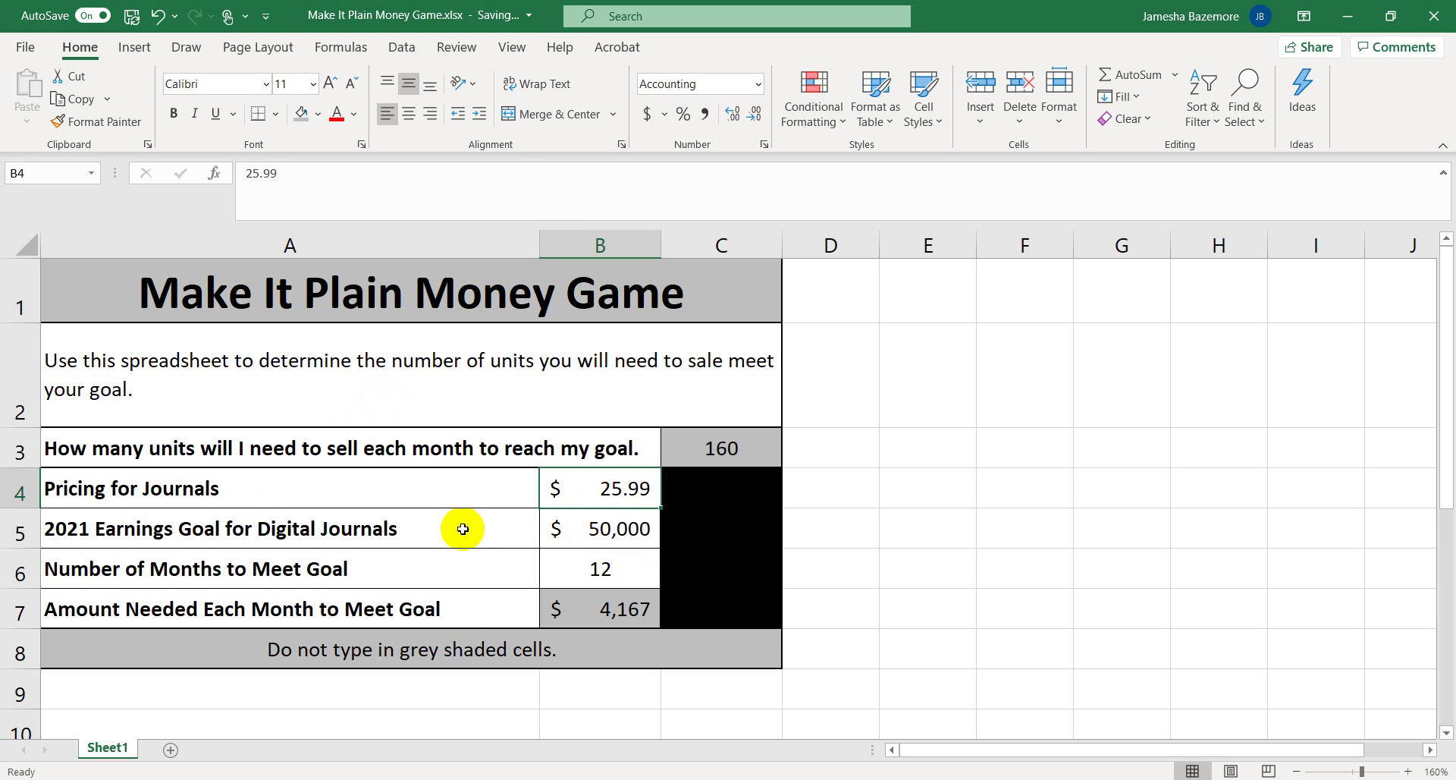
Remove the word "Digital" from the label in A5 so it reads "2021 Earnings Goal for Journals".
click(368, 529)
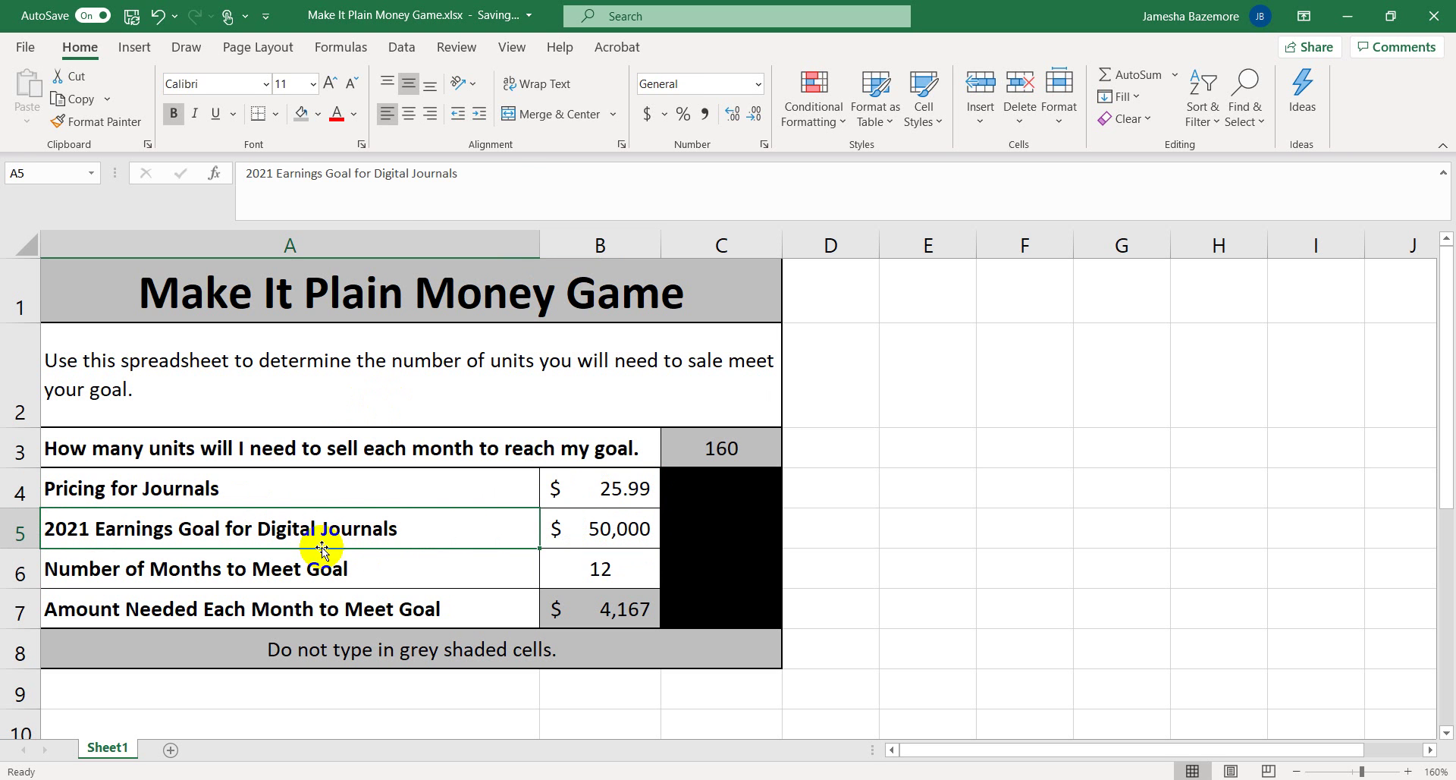
click(402, 173)
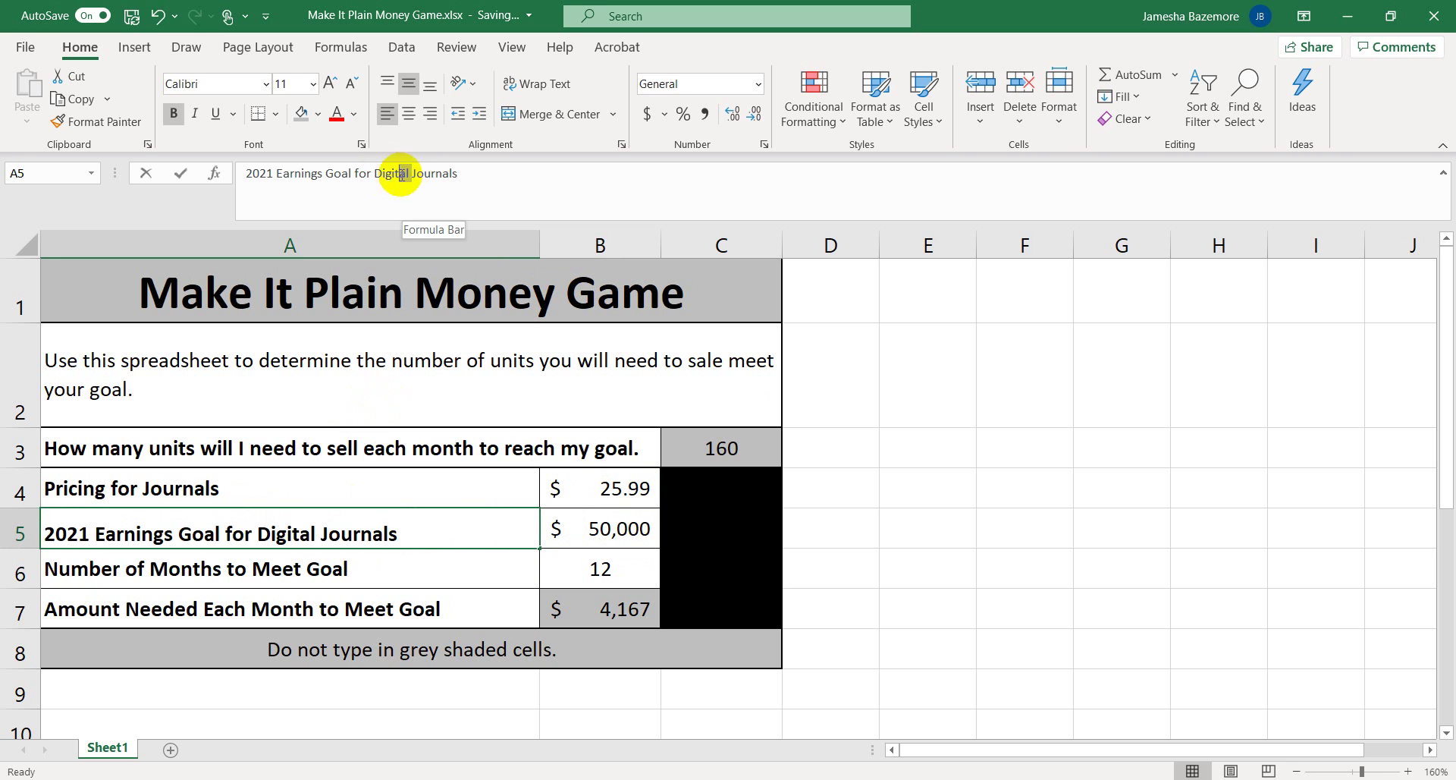
drag(410, 174, 374, 174)
key(BackSpace)
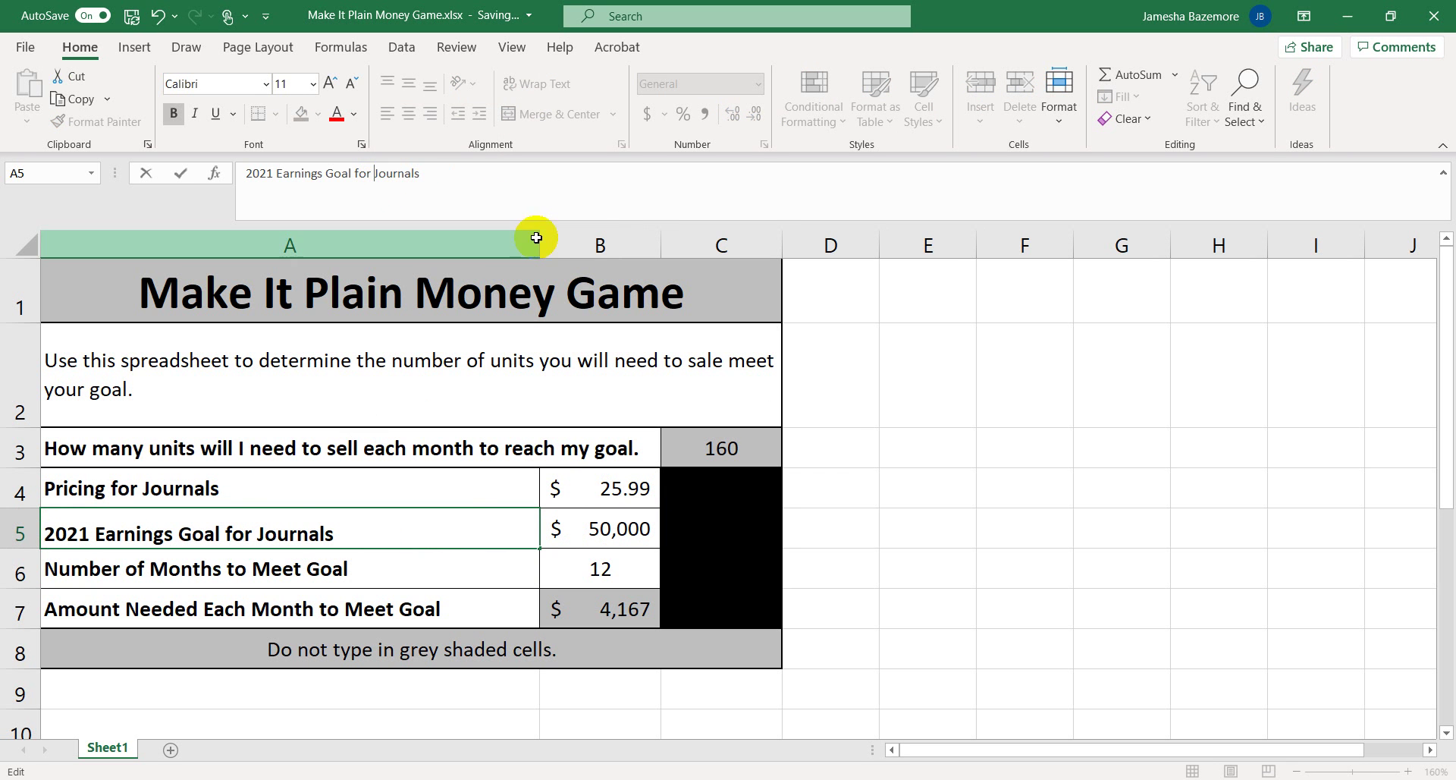
click(428, 570)
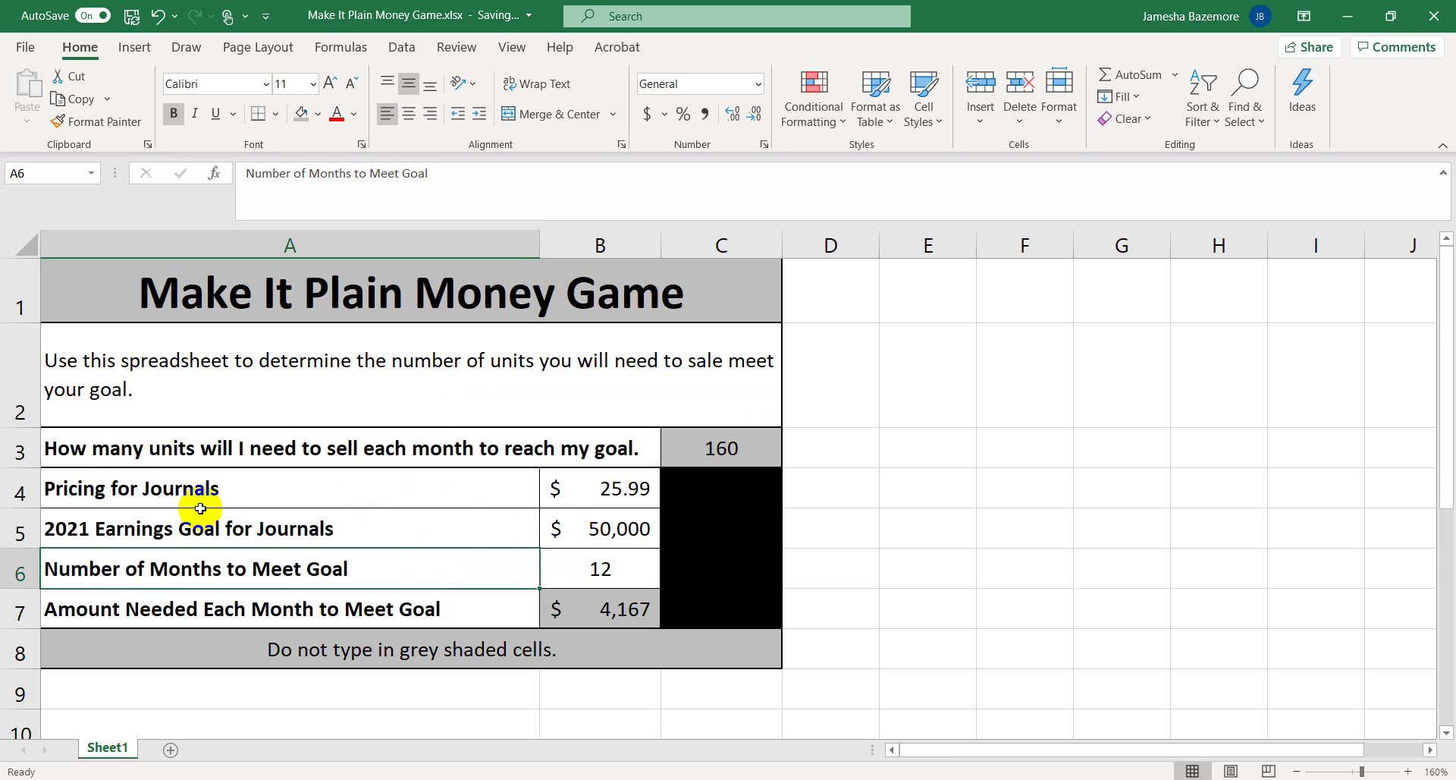
Review the units-per-month formula in C3, the inputs in B4 to B6, and the monthly amount formula in B7.
click(717, 451)
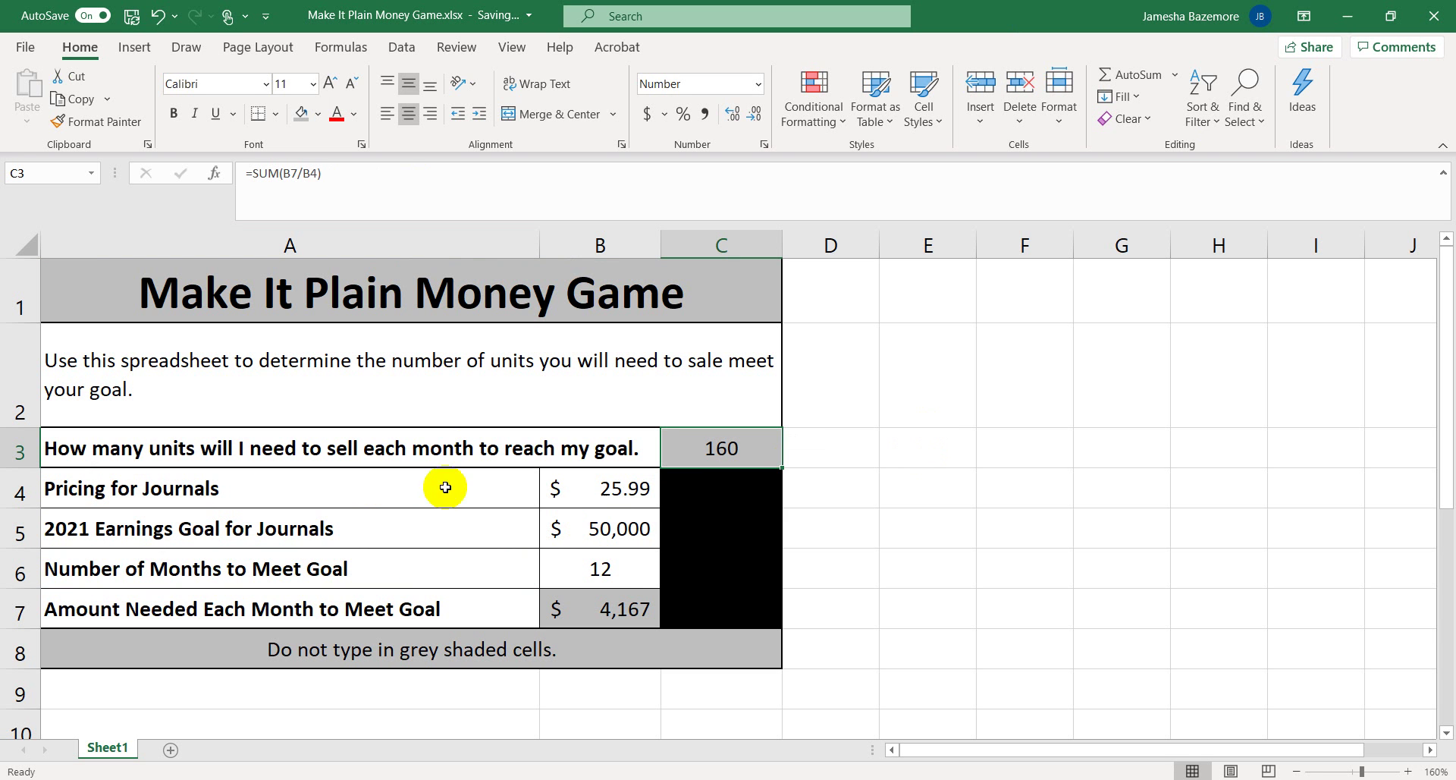
click(630, 489)
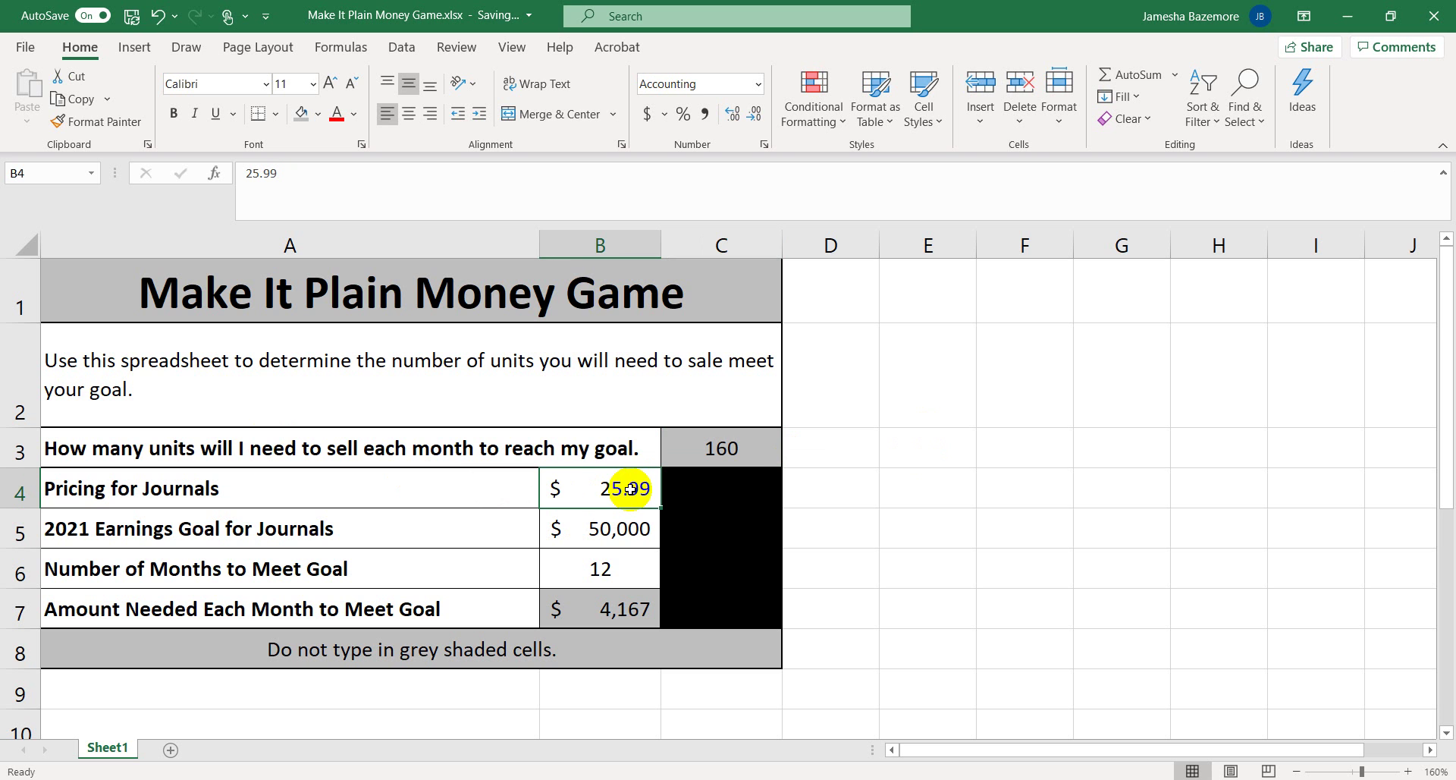
click(639, 531)
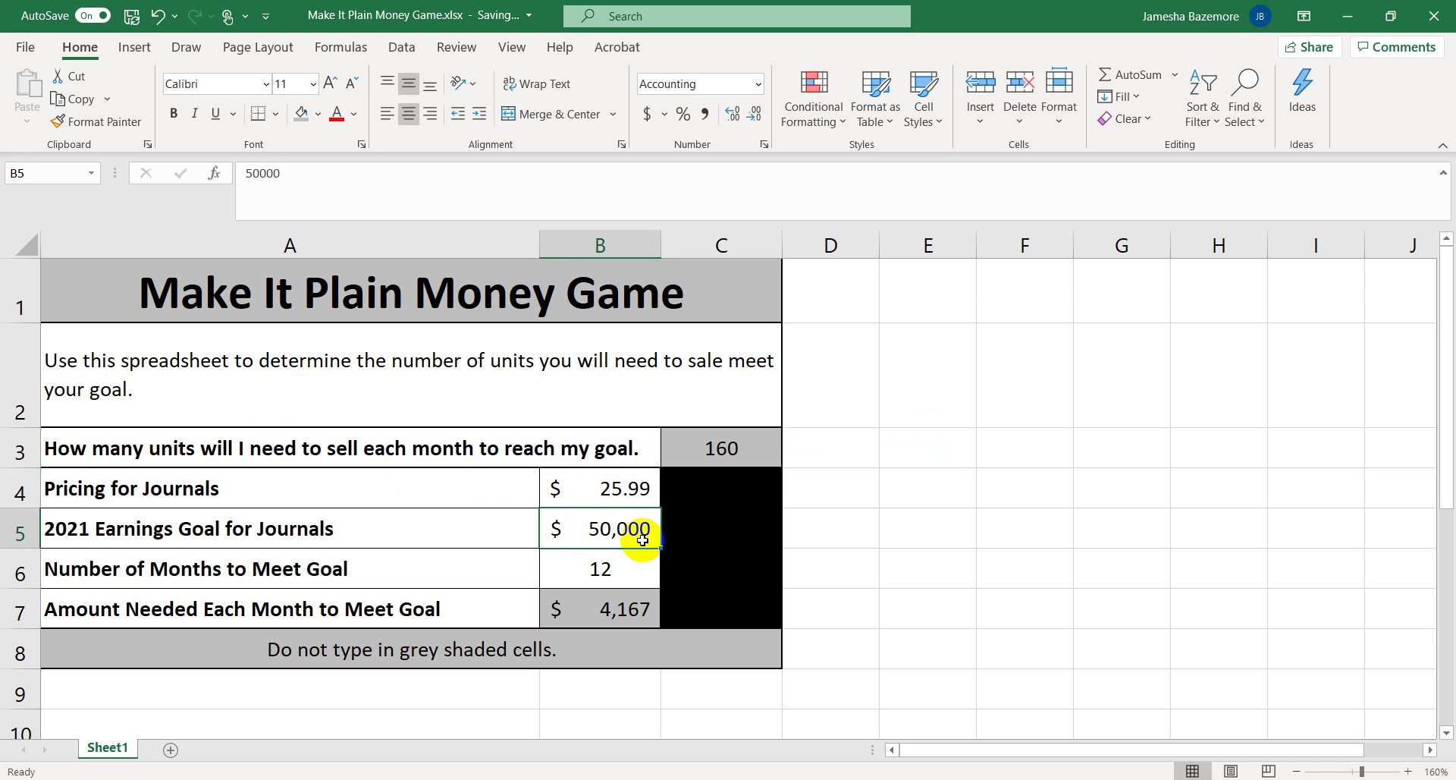
click(630, 570)
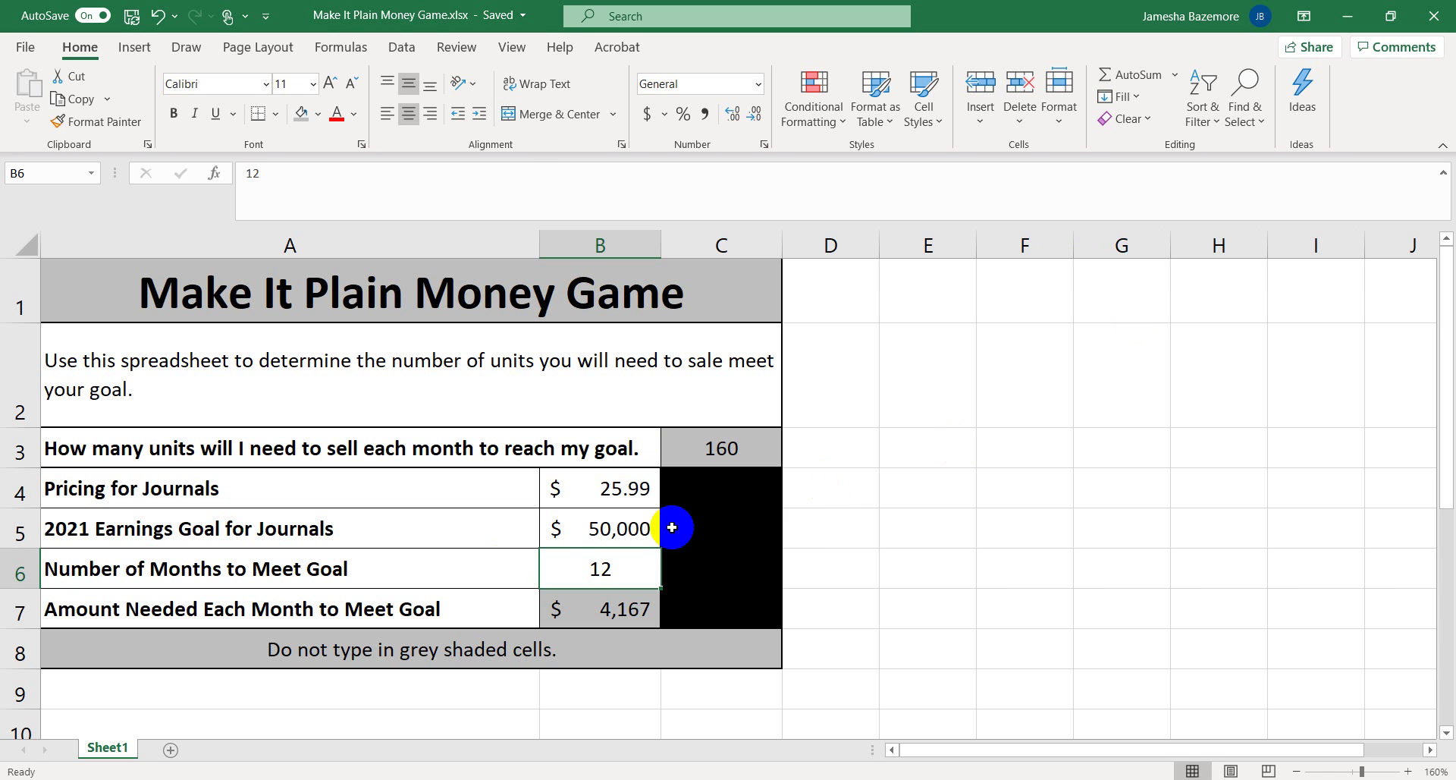
click(115, 610)
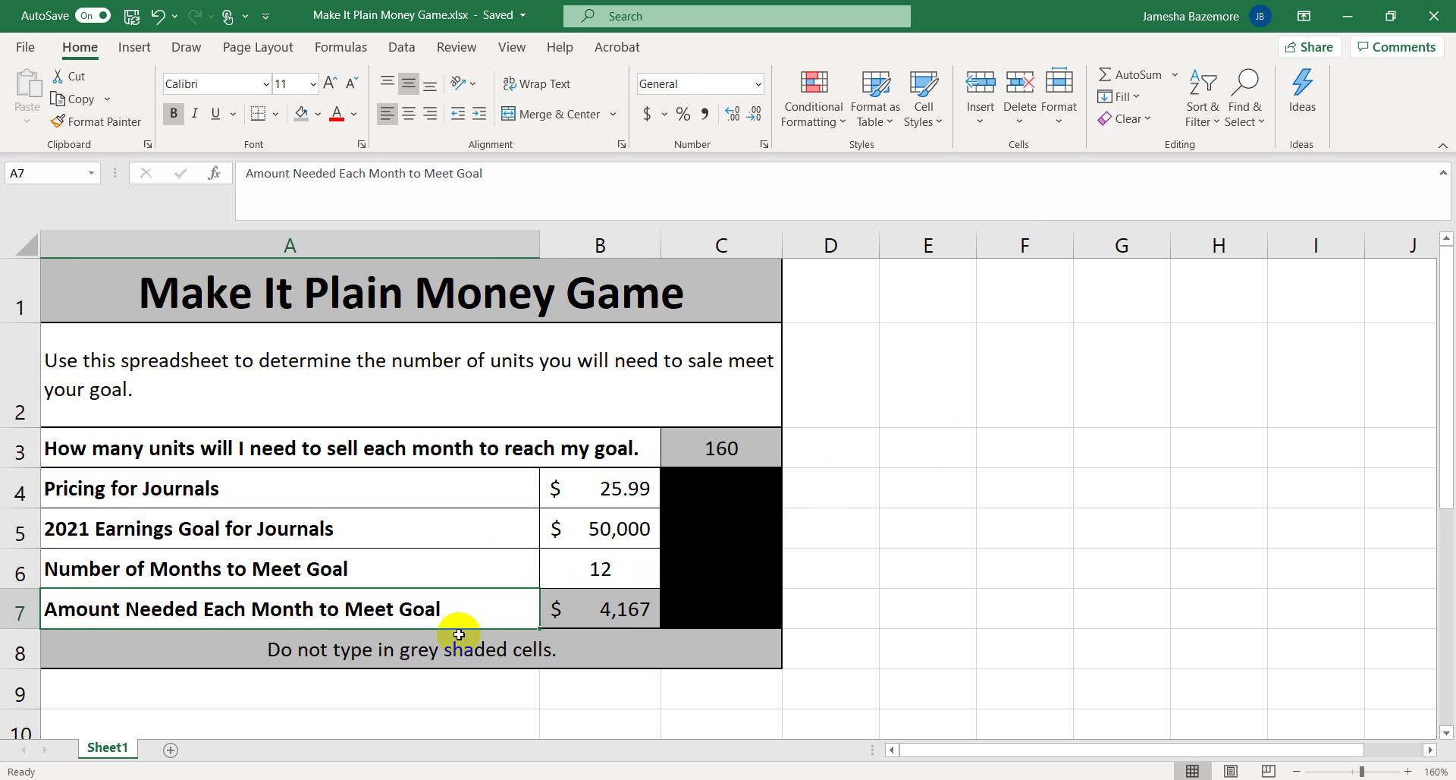
click(605, 618)
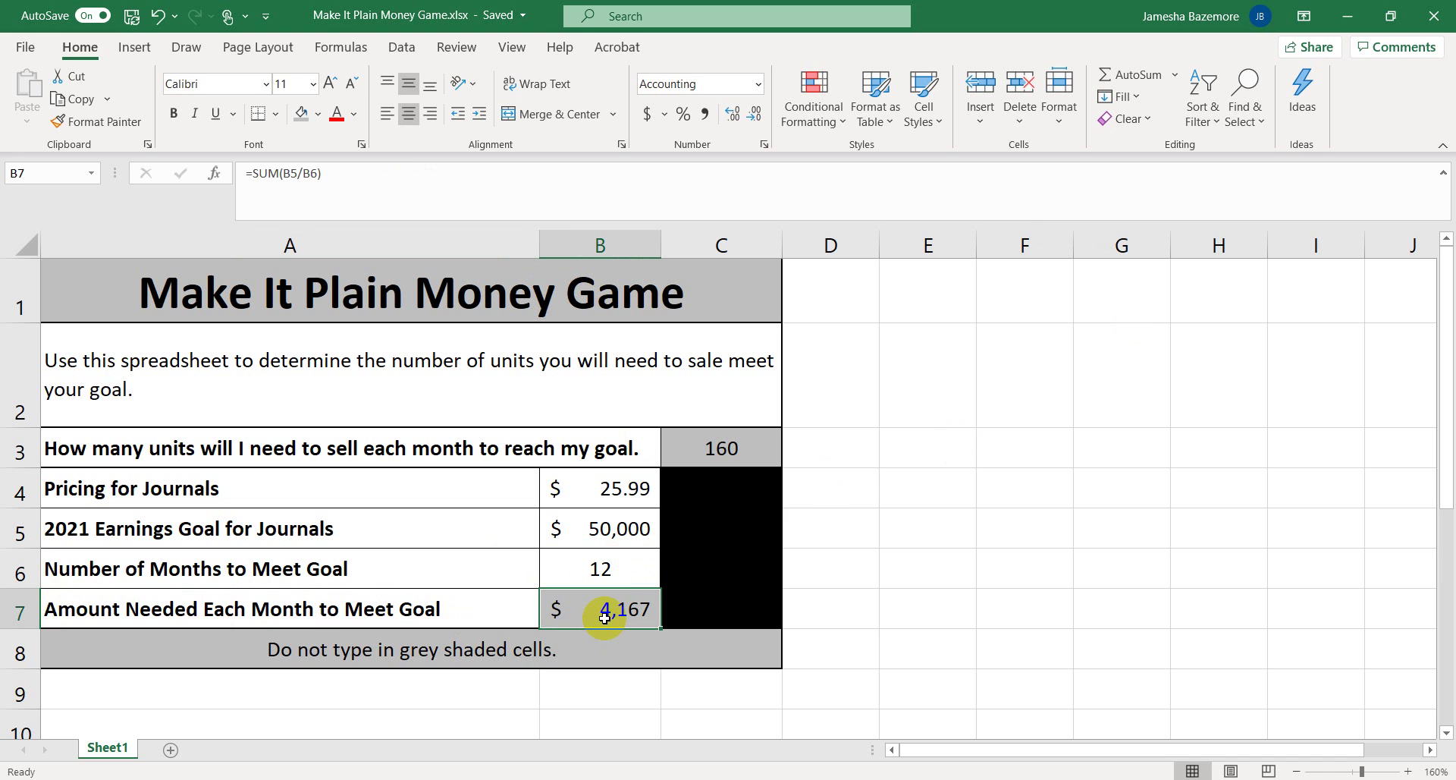
click(747, 448)
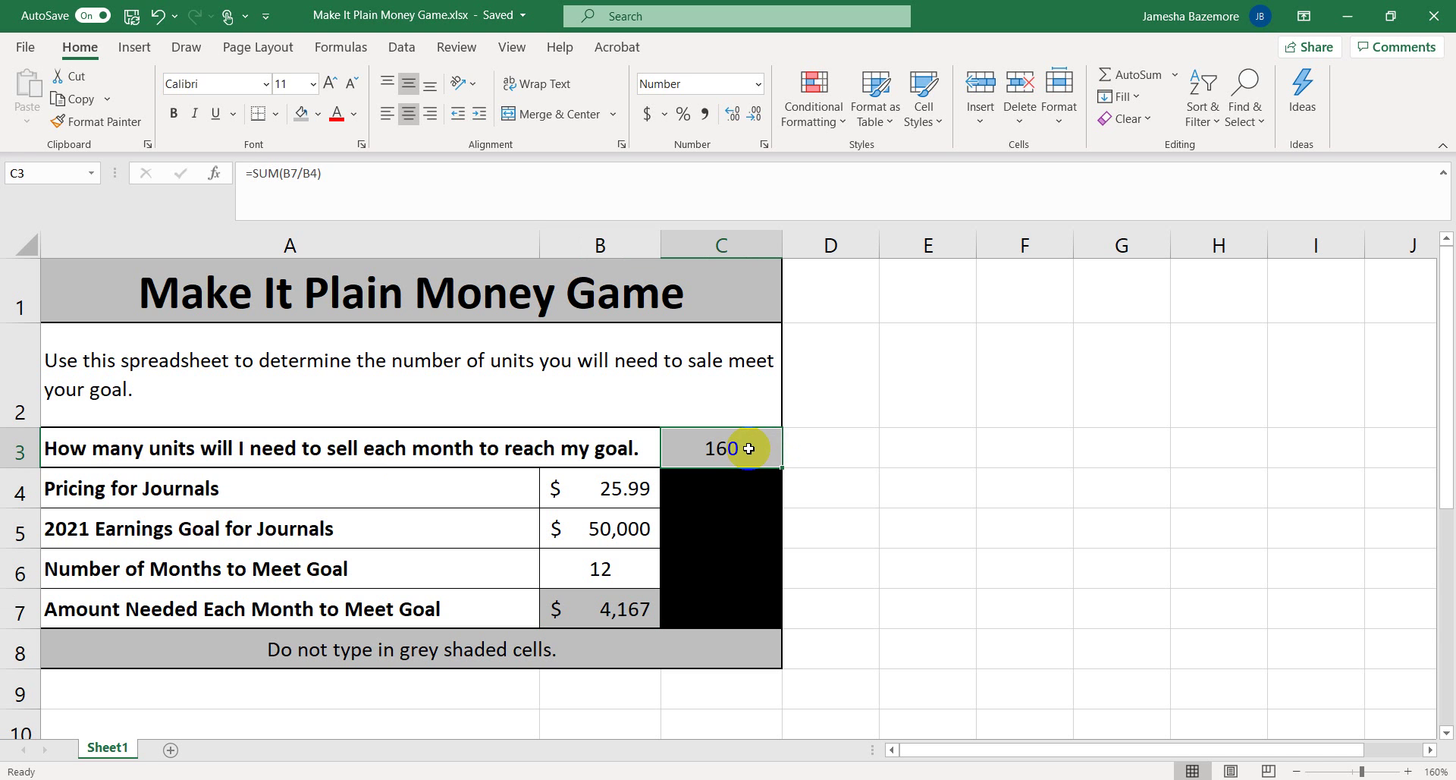
Replace the pricing label in A4 with "Tshirts".
click(402, 492)
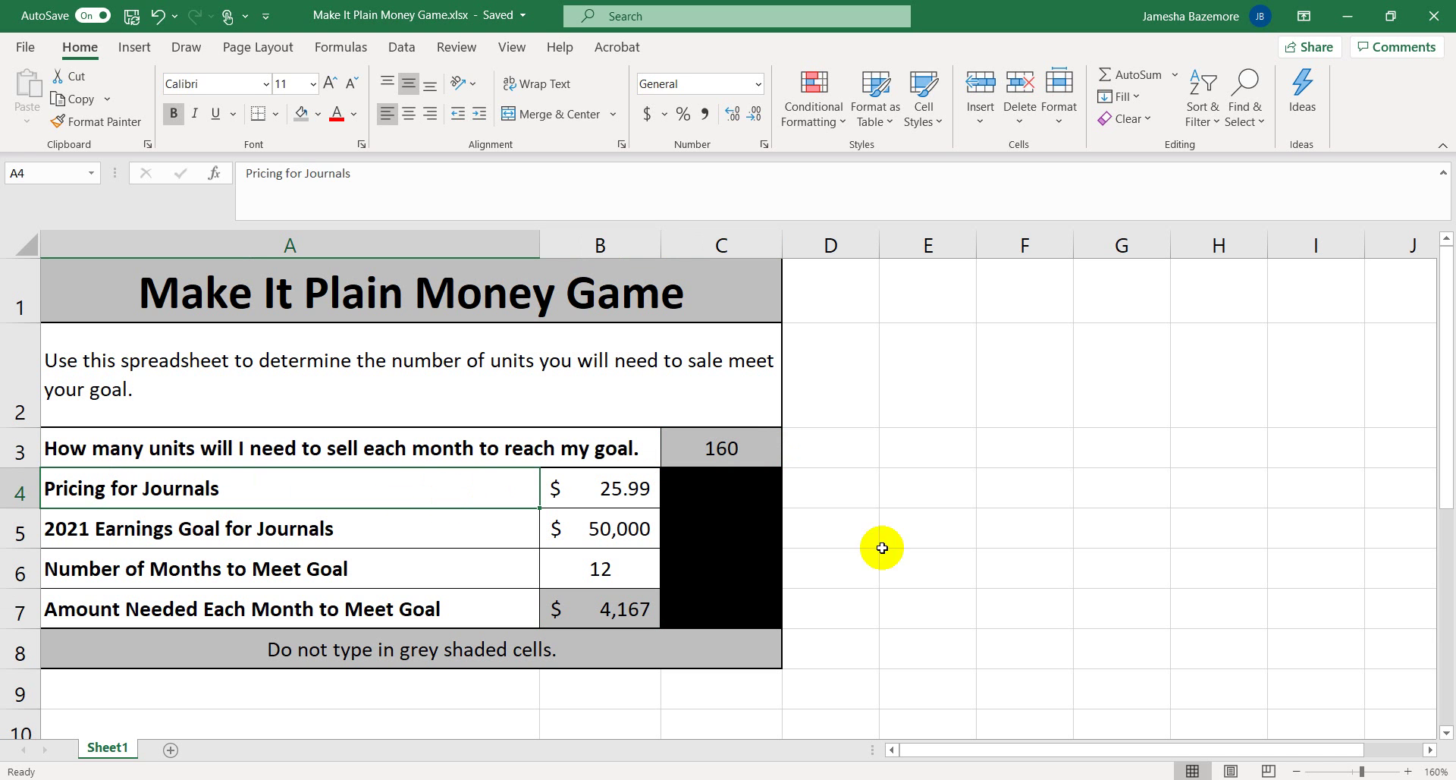
text(Their)
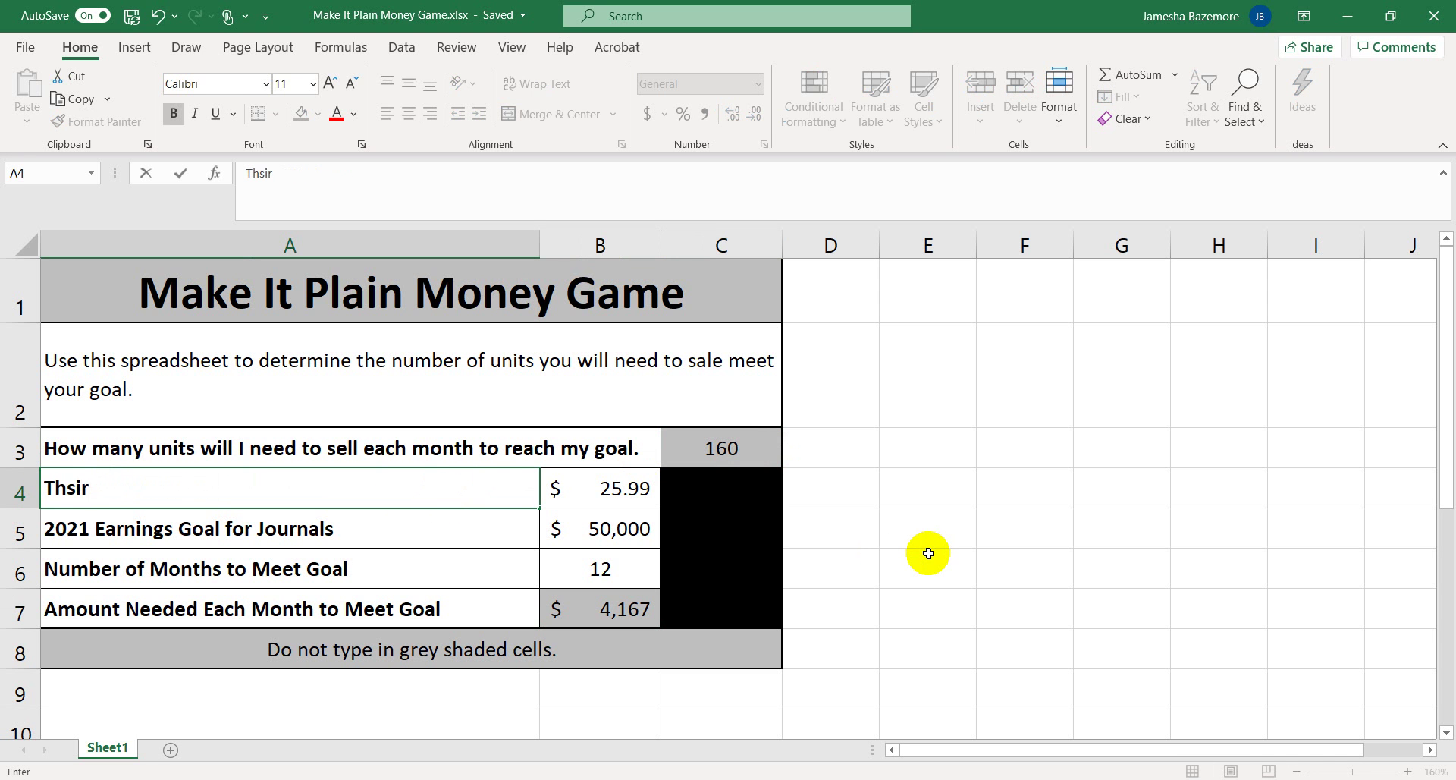
key(BackSpace)
key(BackSpace)
key(BackSpace)
key(BackSpace)
text(Shirts)
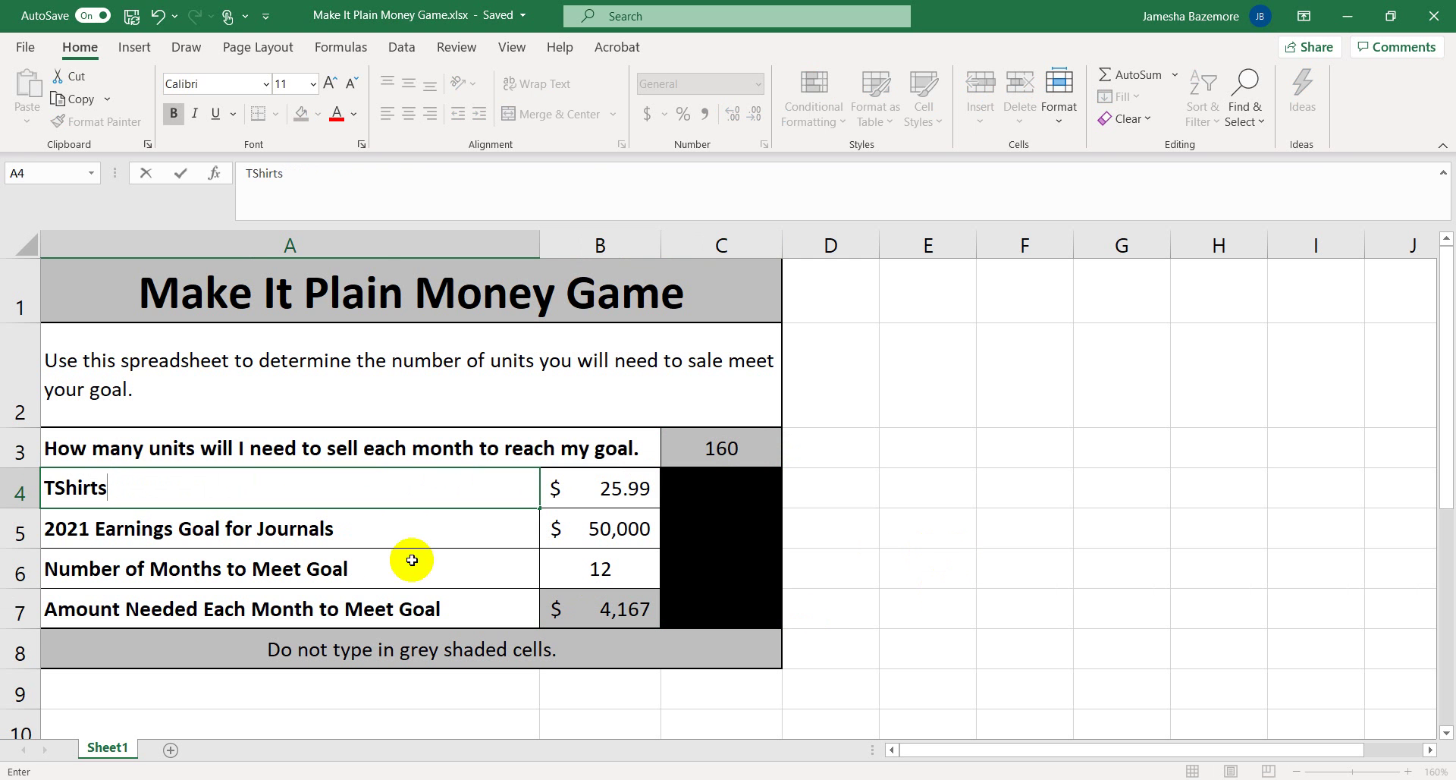
Change the product in the A5 label so it reads "2021 Earnings Goal for Tshirts".
click(367, 528)
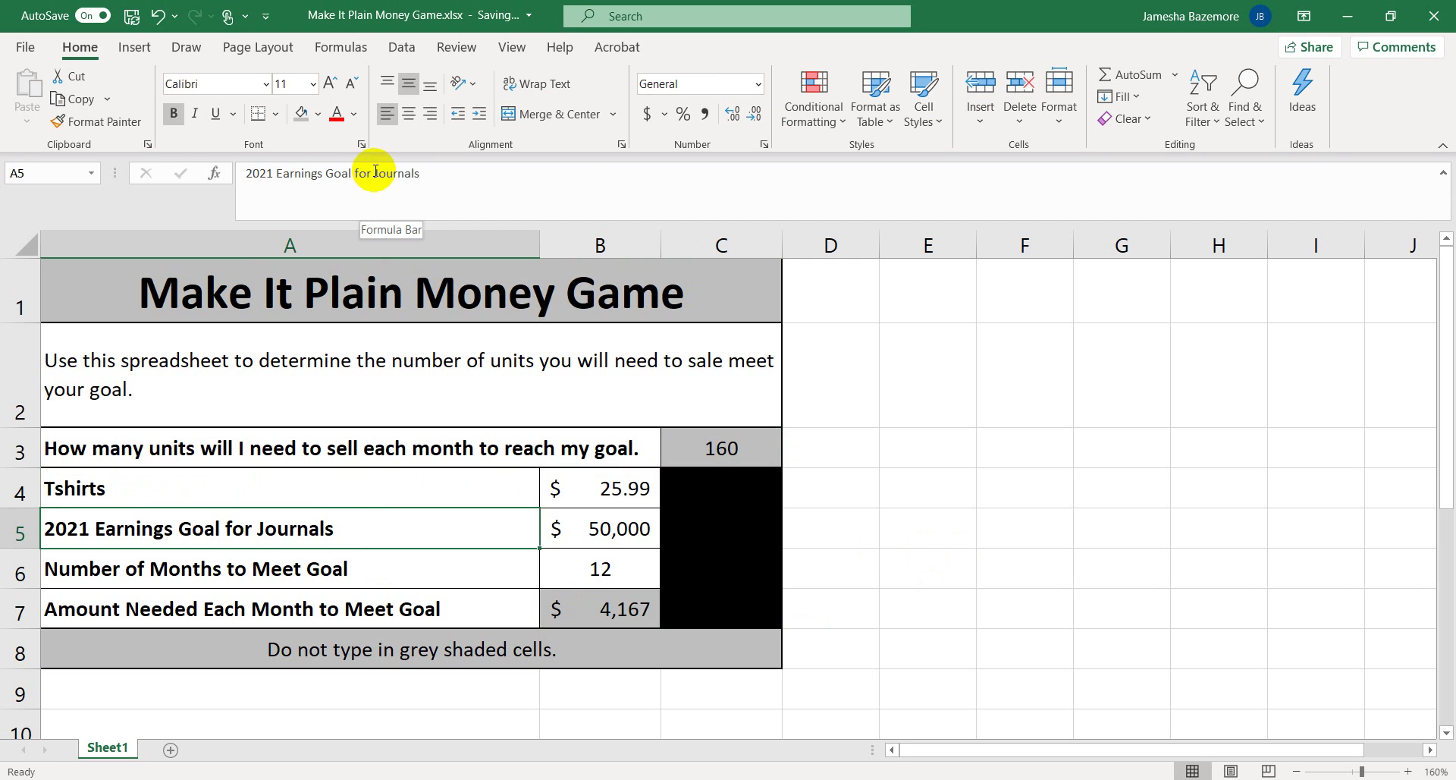
drag(372, 173, 584, 180)
text(Tshirts)
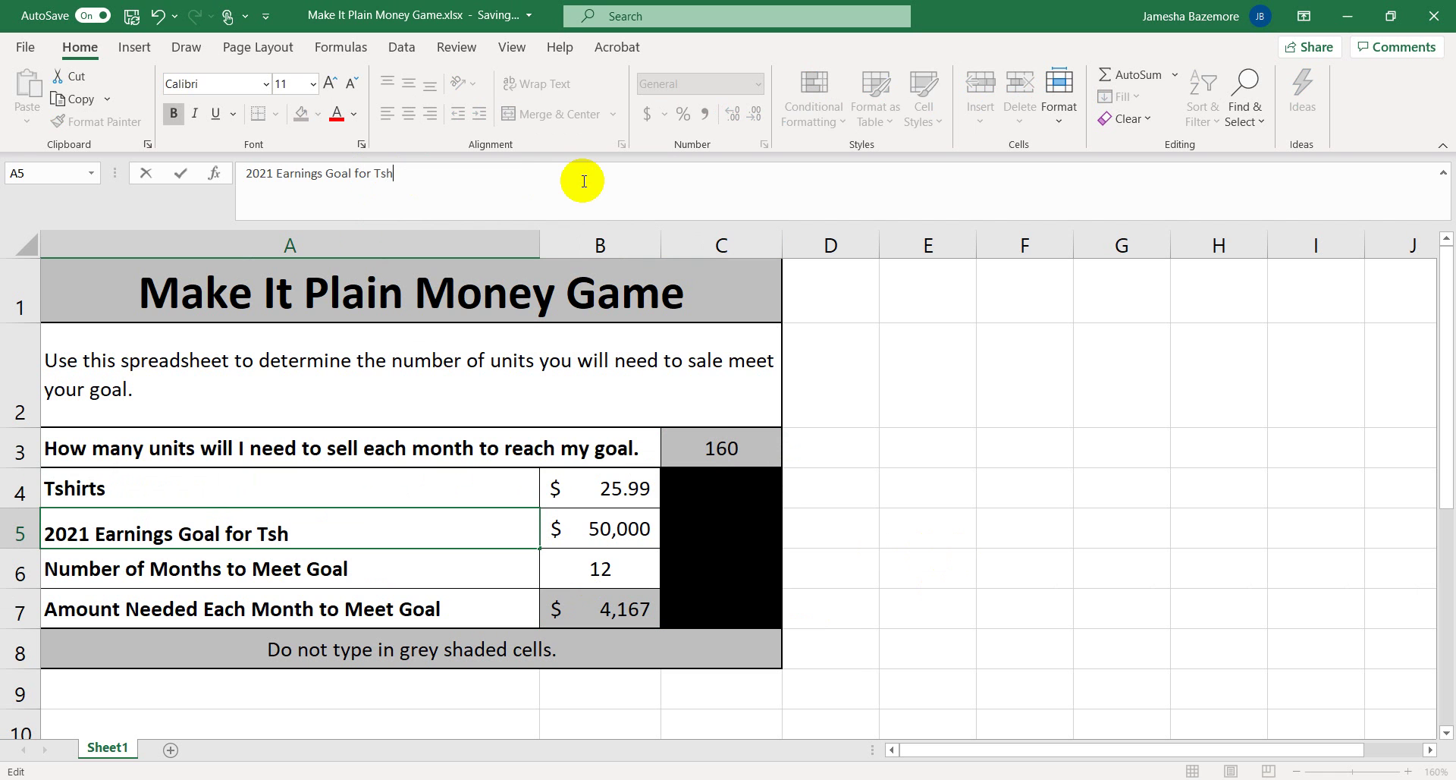
Set the Tshirts price in B4 to 32.99.
click(651, 487)
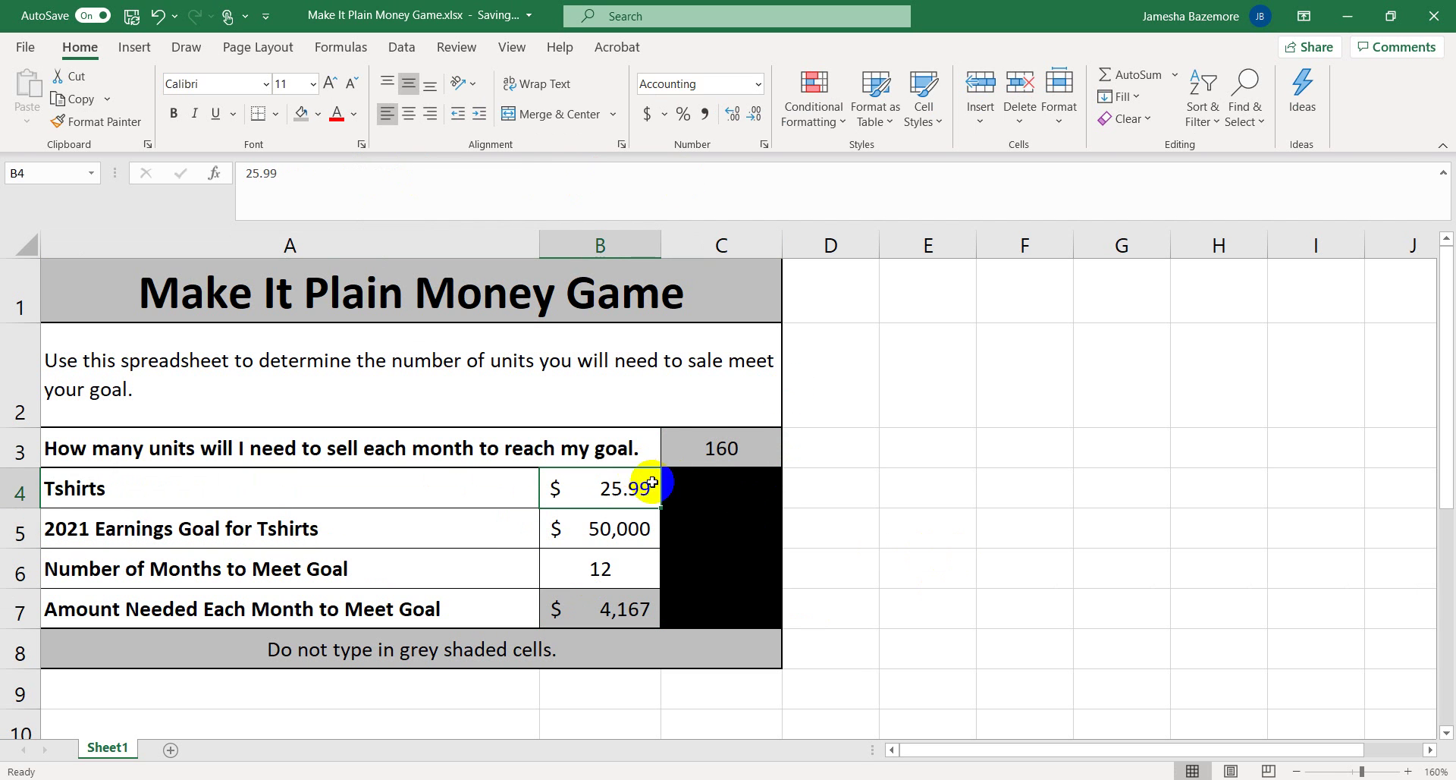
text(32.99)
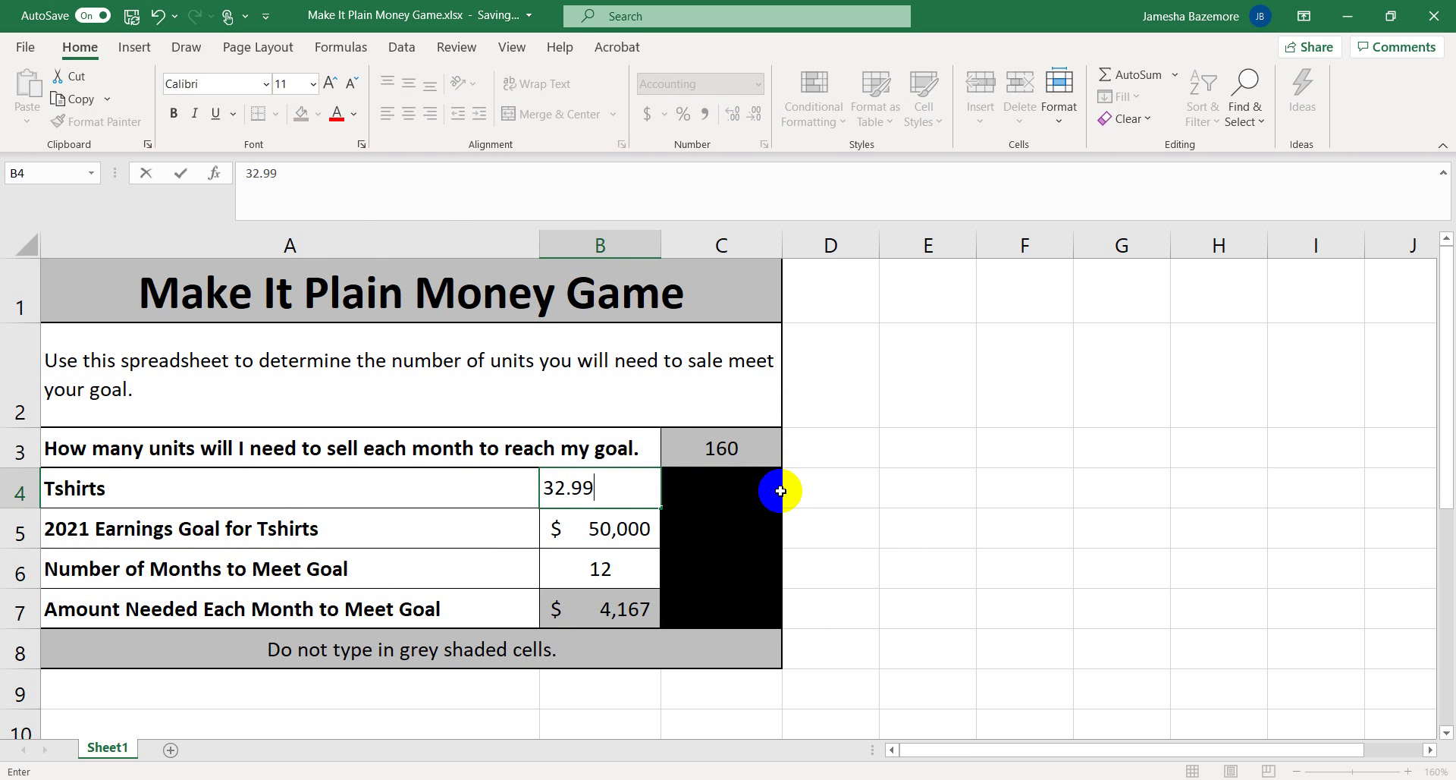
key(Return)
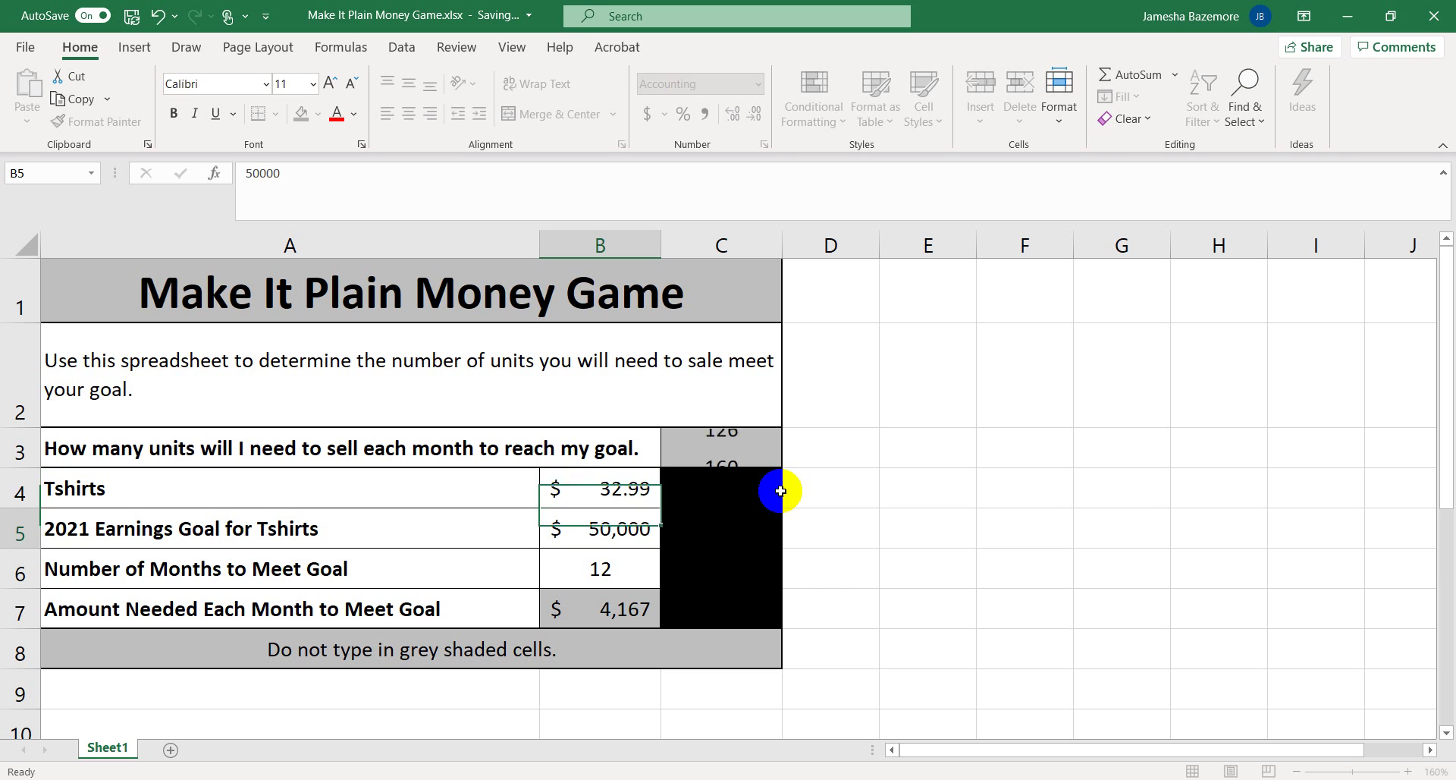
Check the recalculated units needed in C3 against the monthly amount in B7 and the inputs in B4 to B6.
click(986, 525)
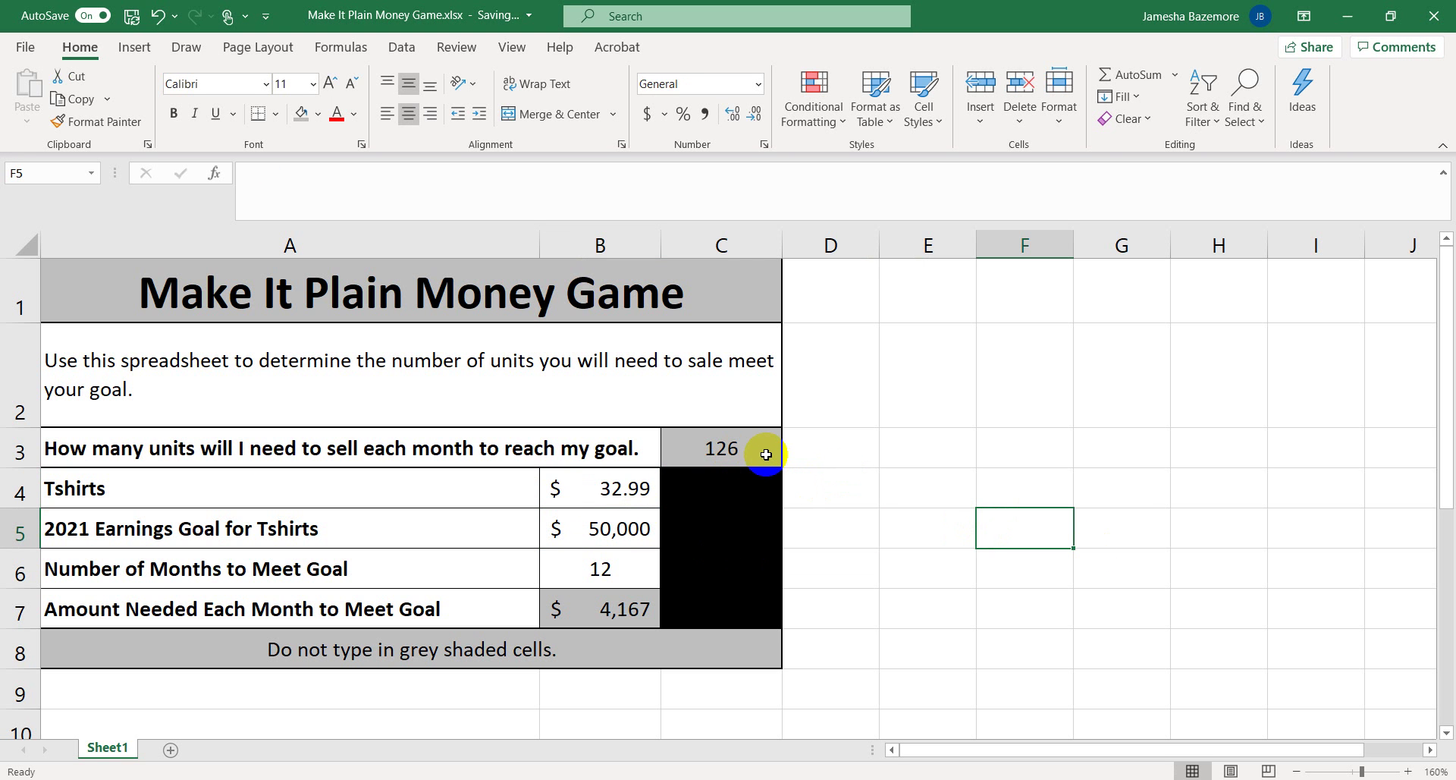
click(766, 449)
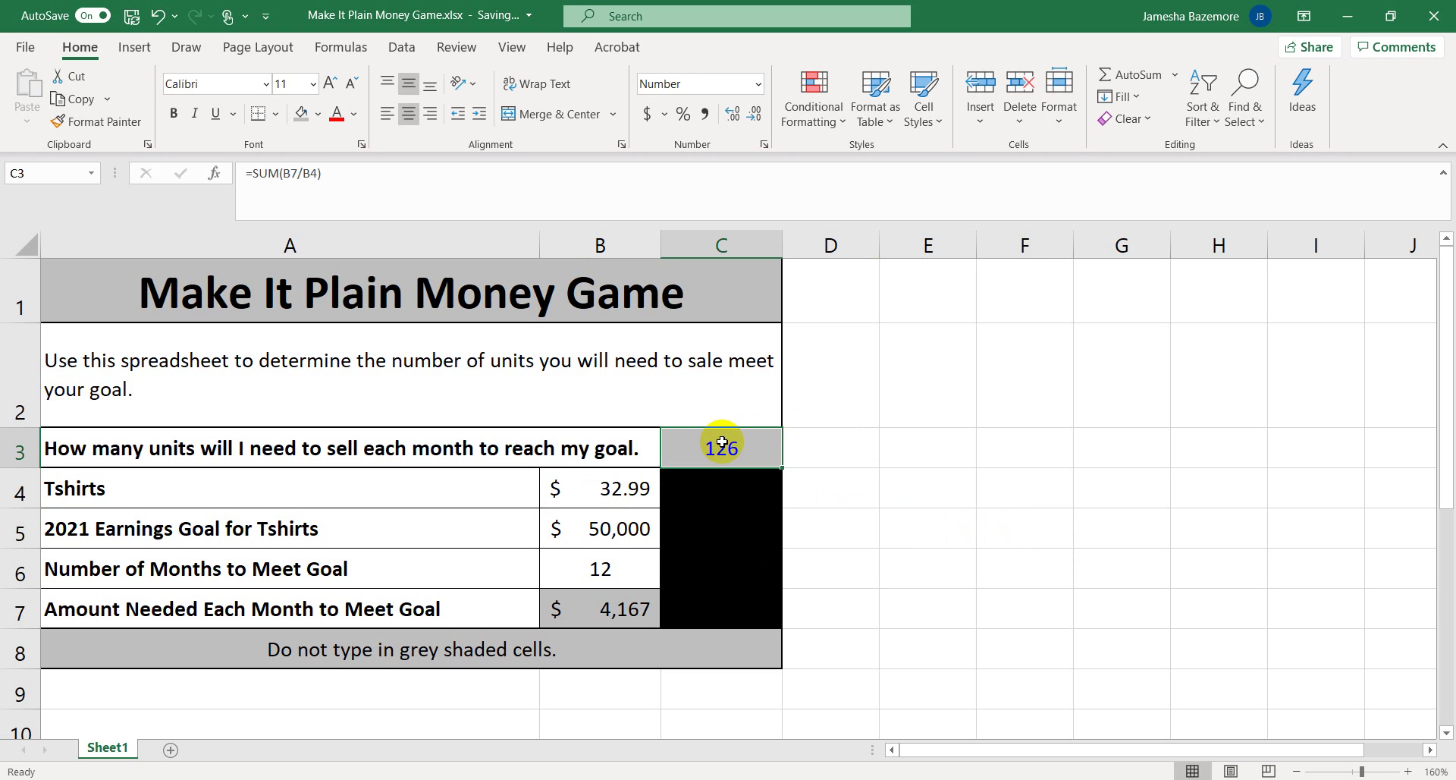
click(612, 609)
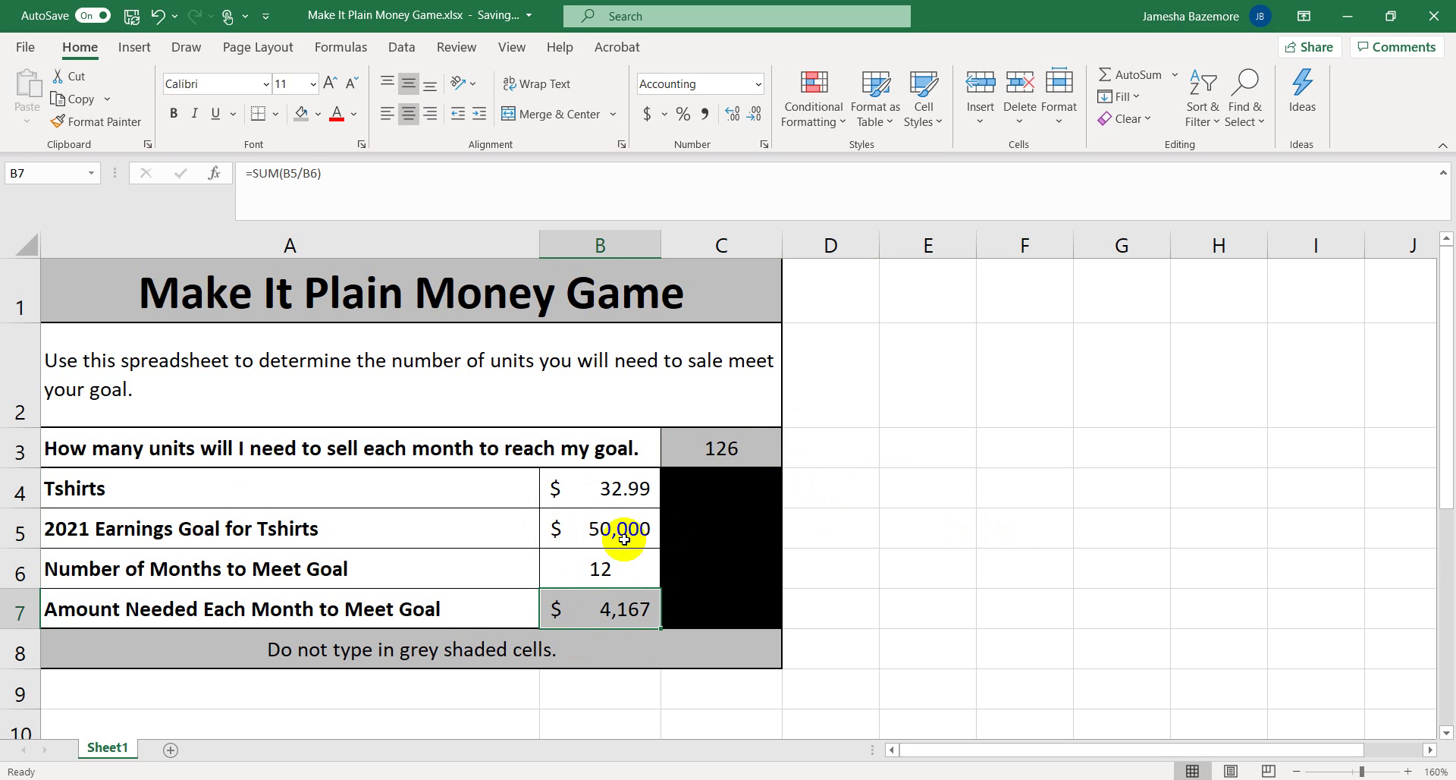
click(618, 485)
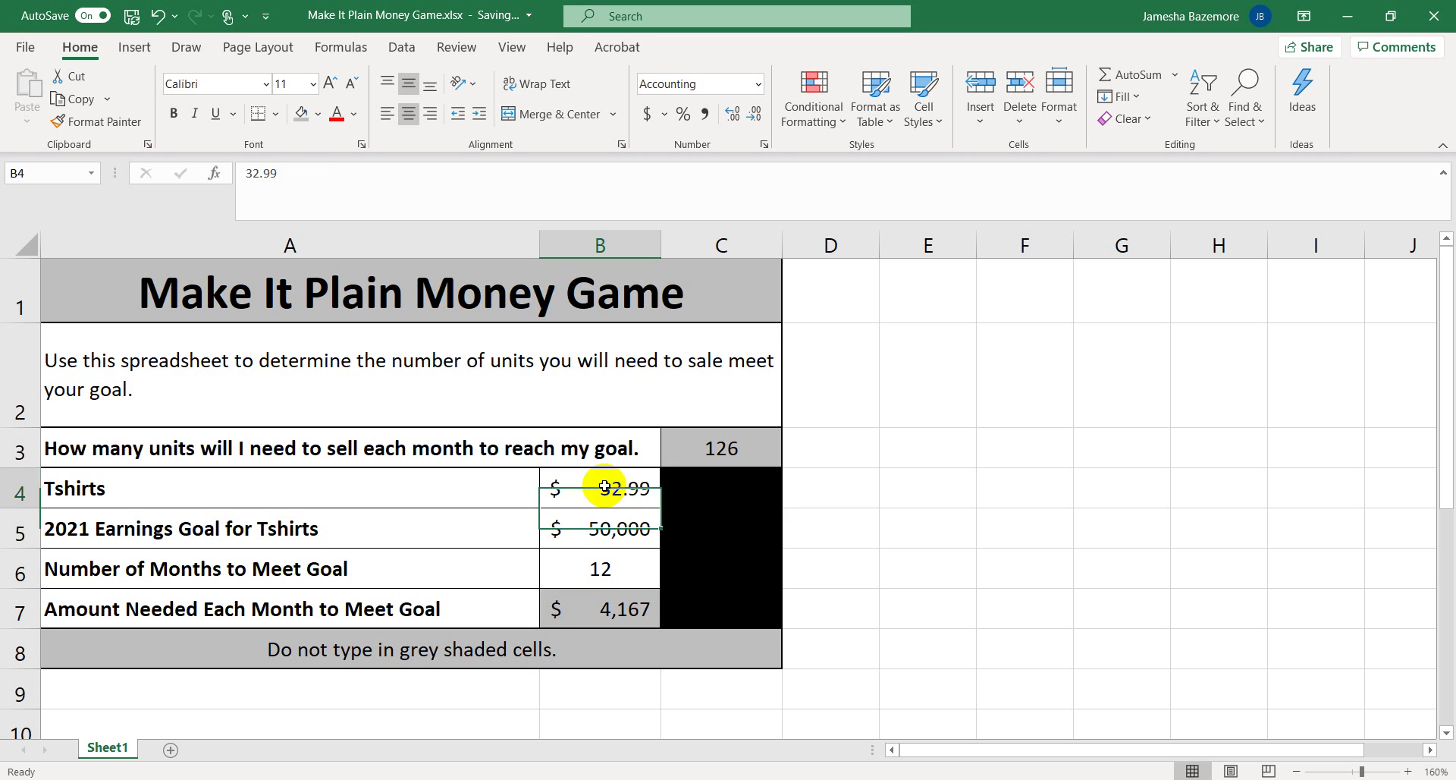
click(605, 527)
click(634, 561)
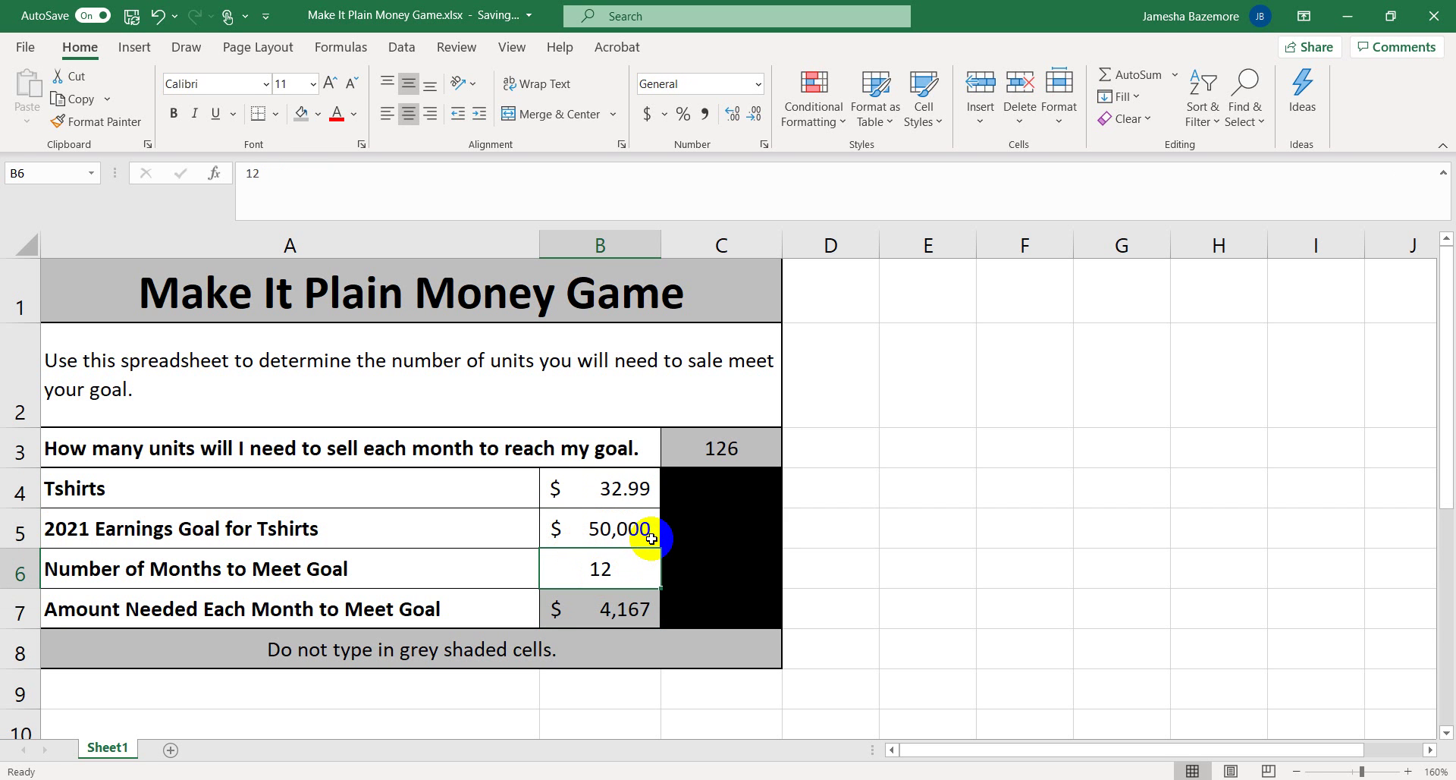